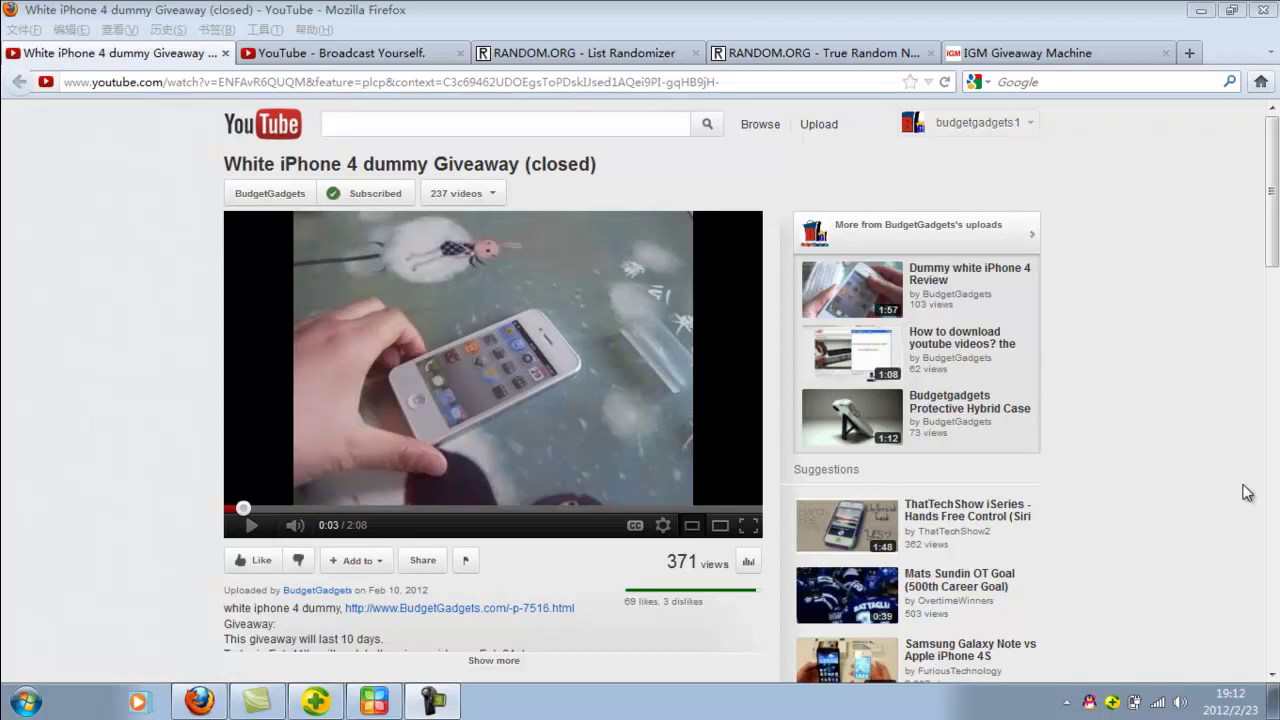
# - Scroll down the giveaway video page to its 133 comment entries
pyautogui.scroll(-3, 136, 259)
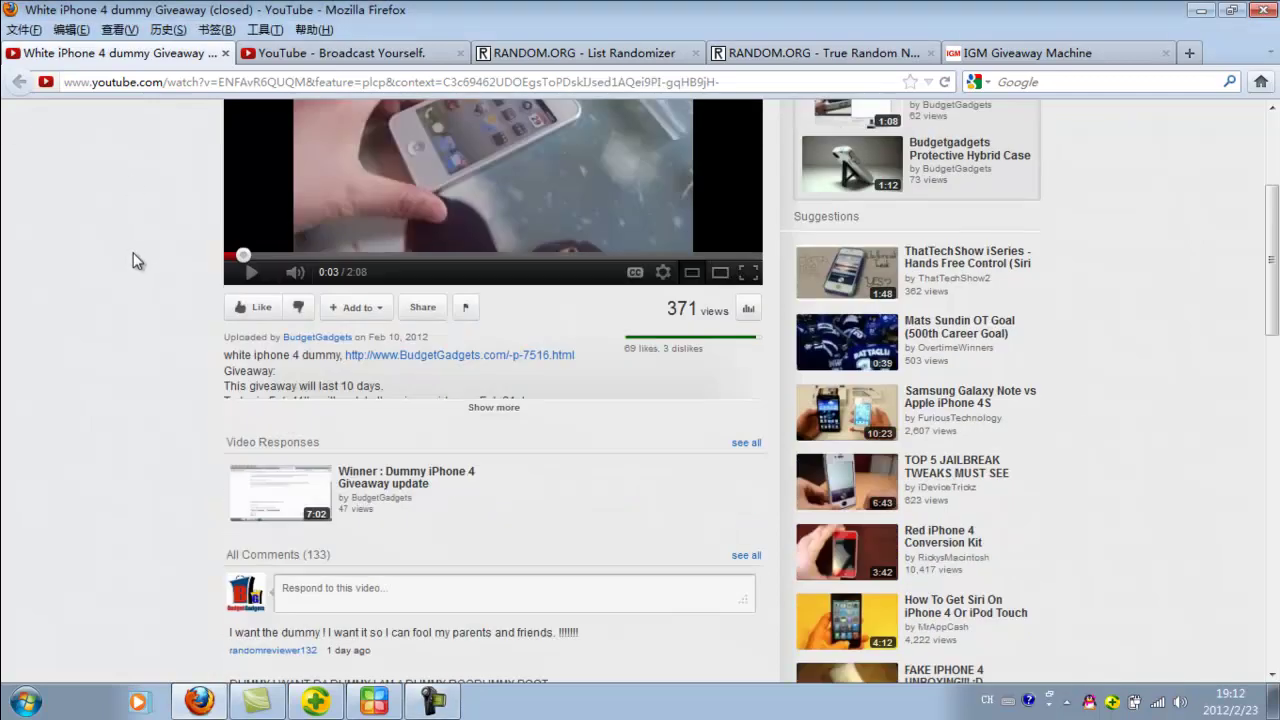
pyautogui.scroll(-2, 136, 257)
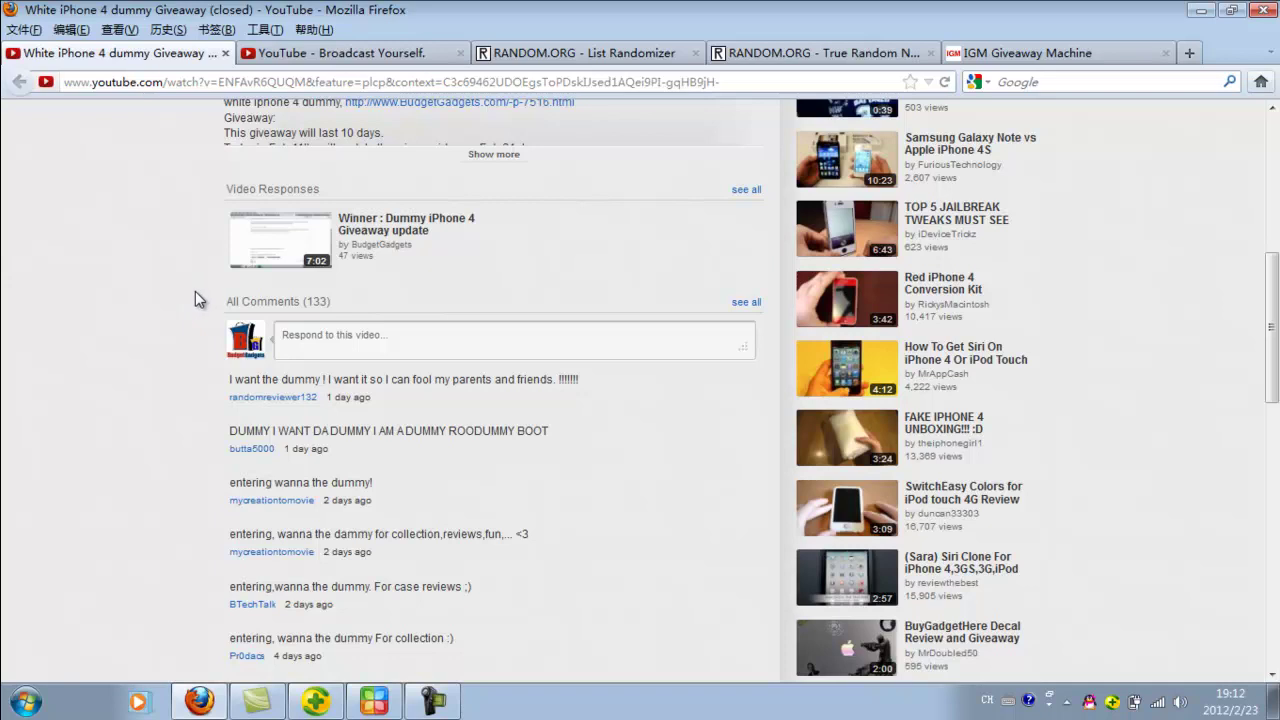
# - Bring up the IGM Giveaway Machine comment scraper and skim its instructions
pyautogui.click(997, 55)
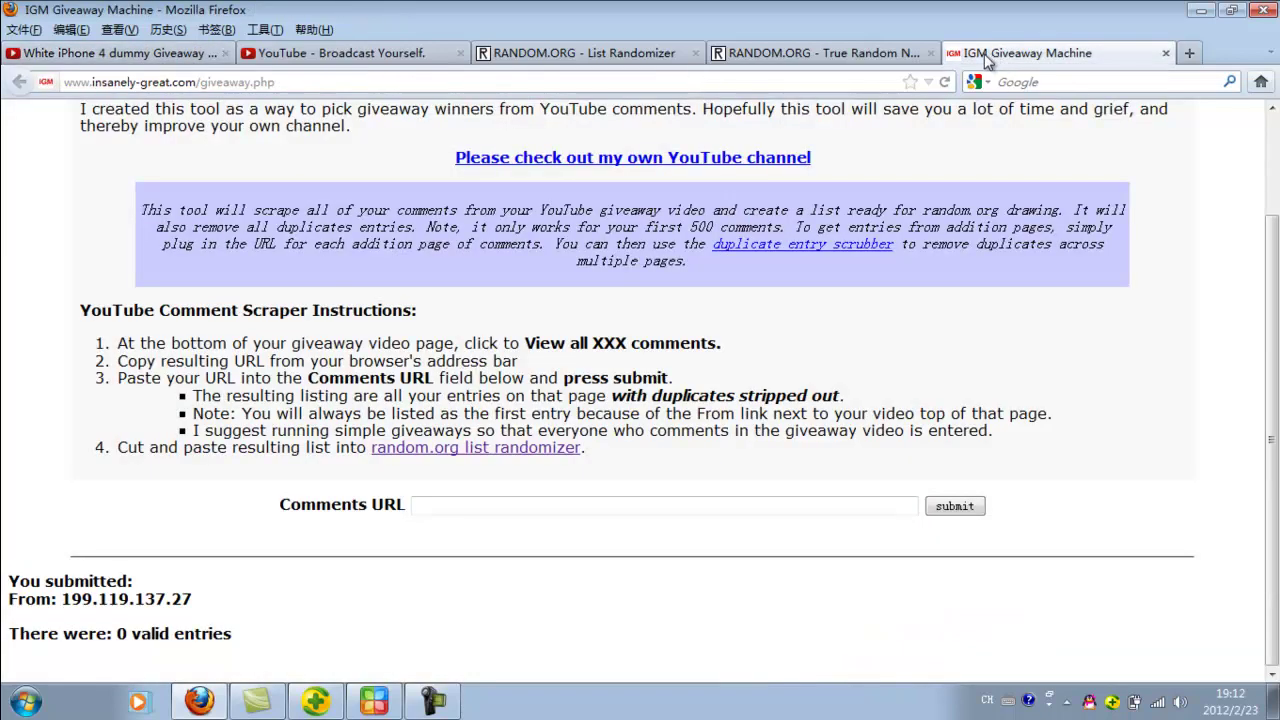
pyautogui.scroll(3, 866, 303)
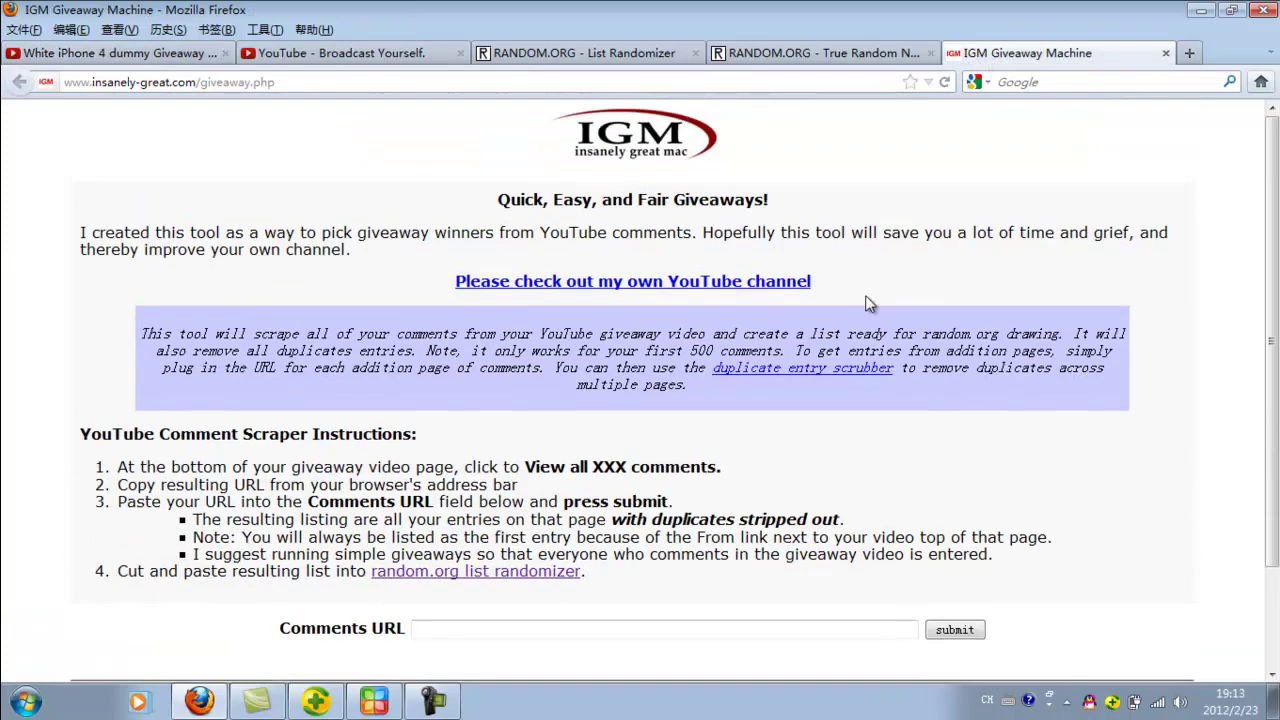
pyautogui.scroll(-3, 866, 303)
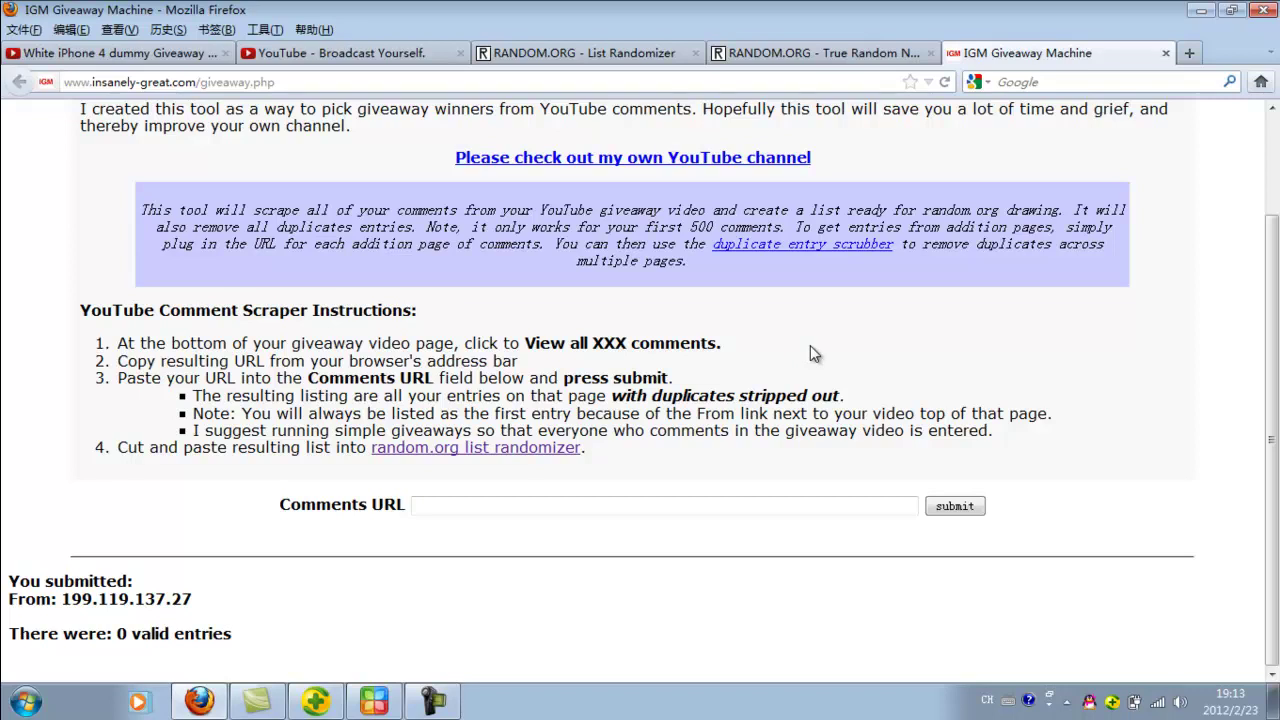
# - From the giveaway video's watch page, open the full comments list in a new tab
pyautogui.click(302, 53)
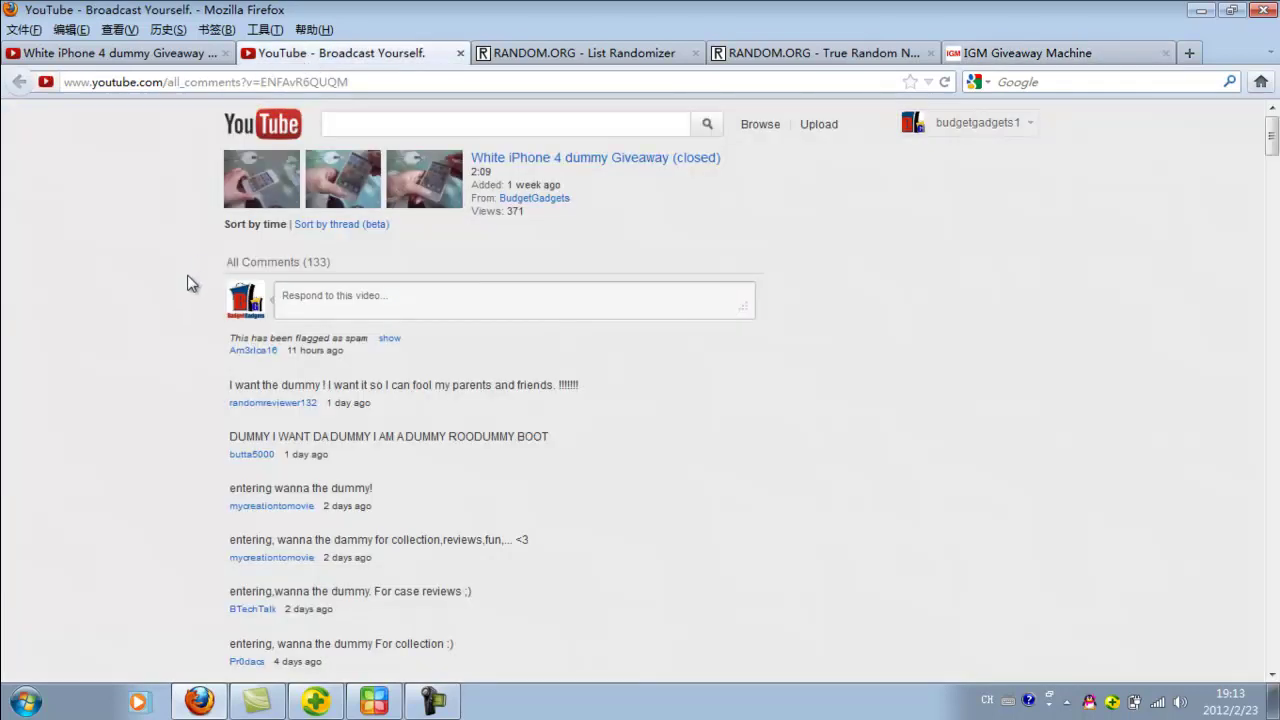
pyautogui.click(205, 58)
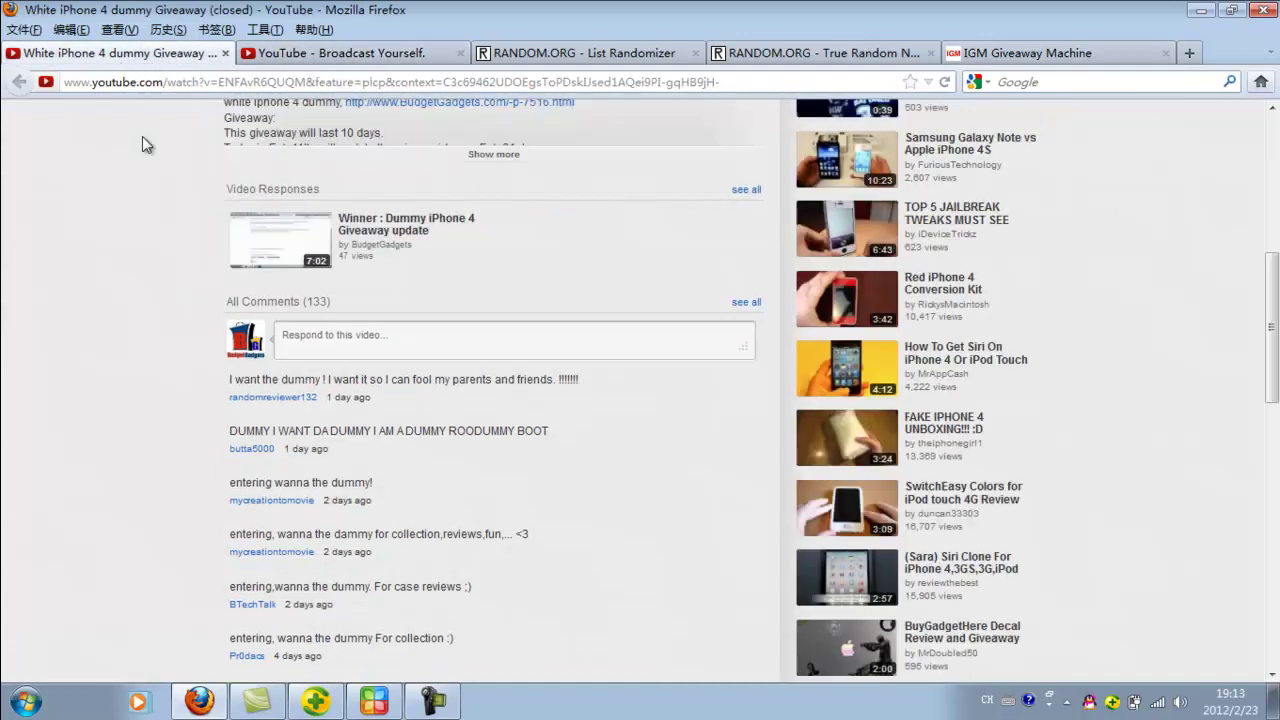
pyautogui.scroll(9, 142, 136)
pyautogui.scroll(-6, 200, 175)
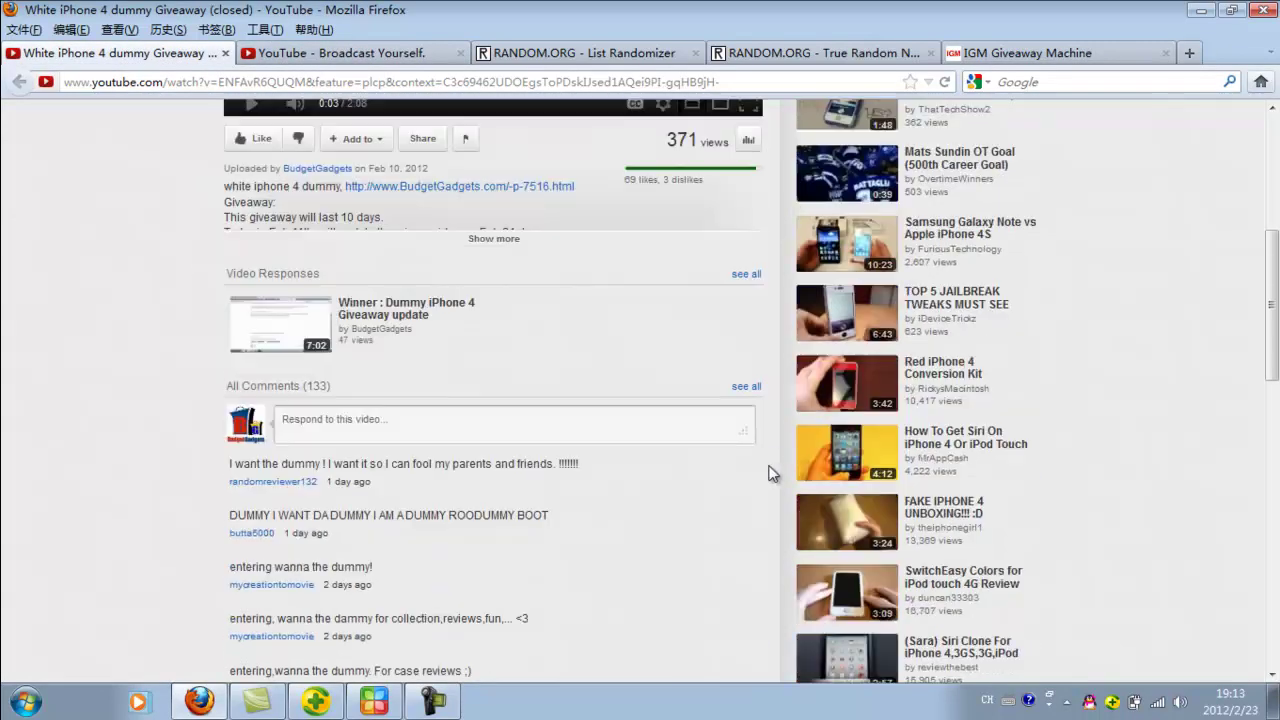
pyautogui.scroll(-3, 760, 440)
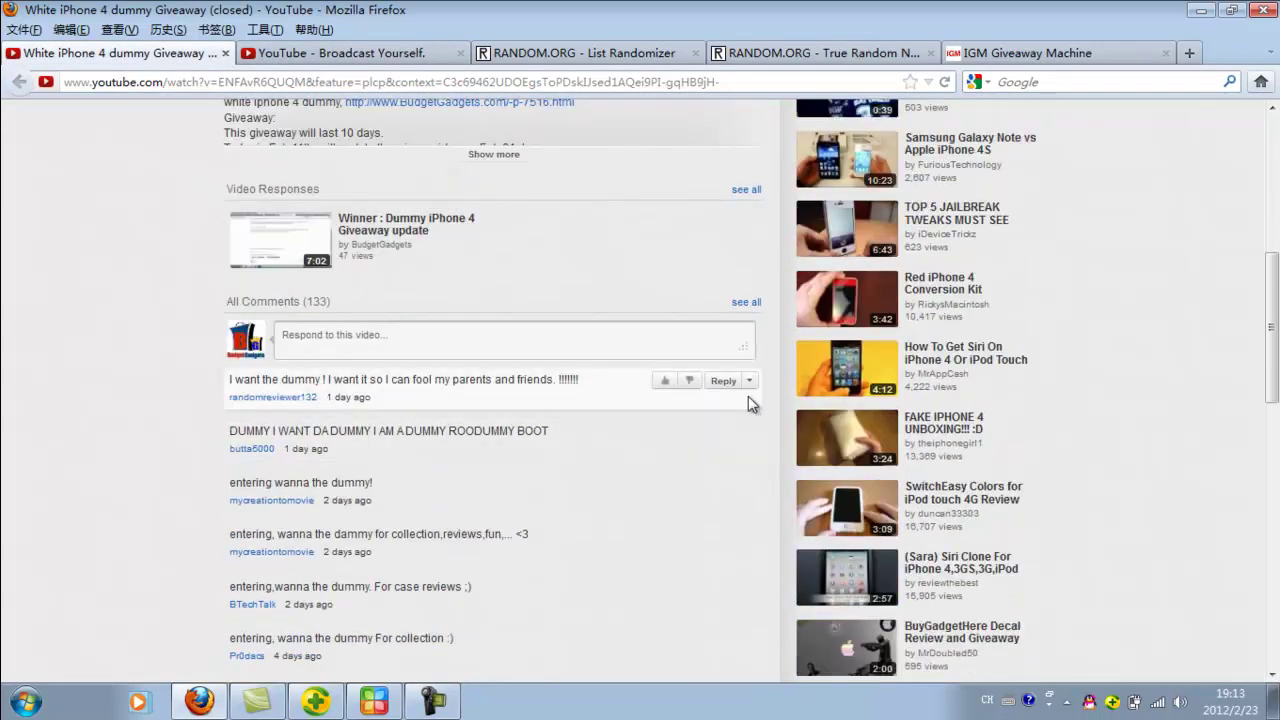
pyautogui.middleClick(739, 304)
# - Copy the address of the 133-comment all-comments page and return to IGM
pyautogui.click(323, 55)
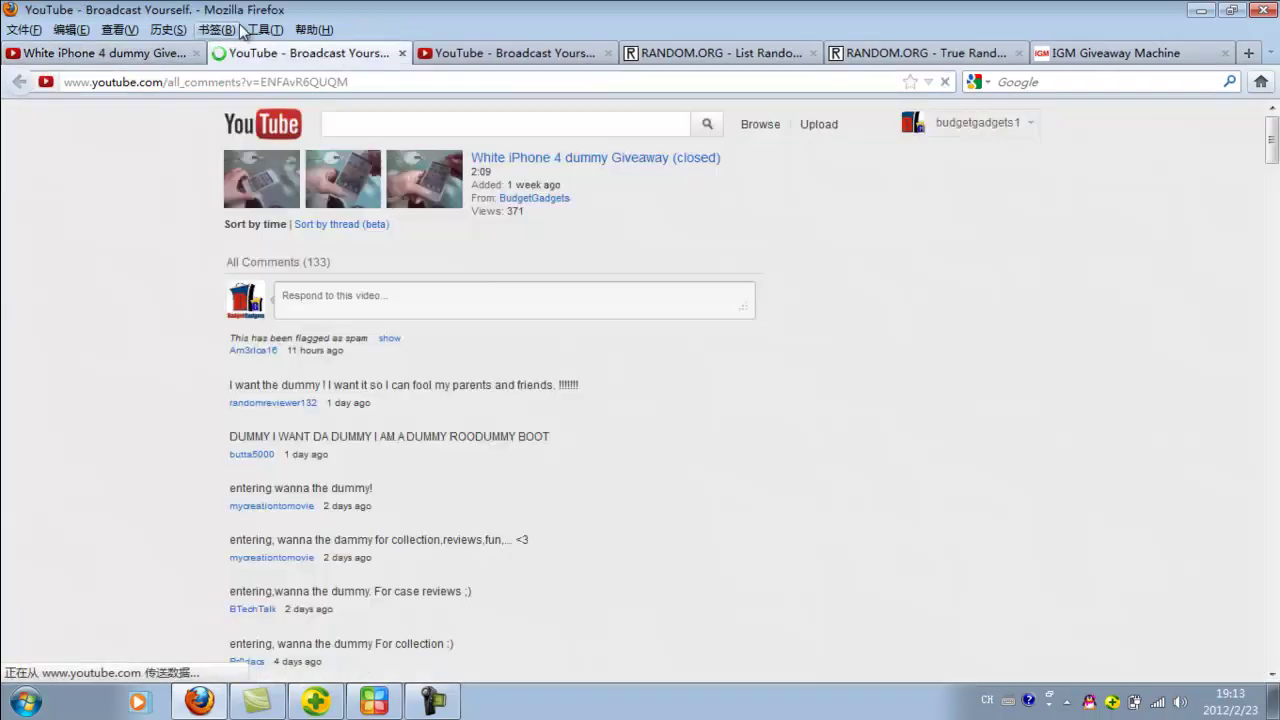
pyautogui.scroll(-2, 494, 326)
pyautogui.scroll(-8, 494, 326)
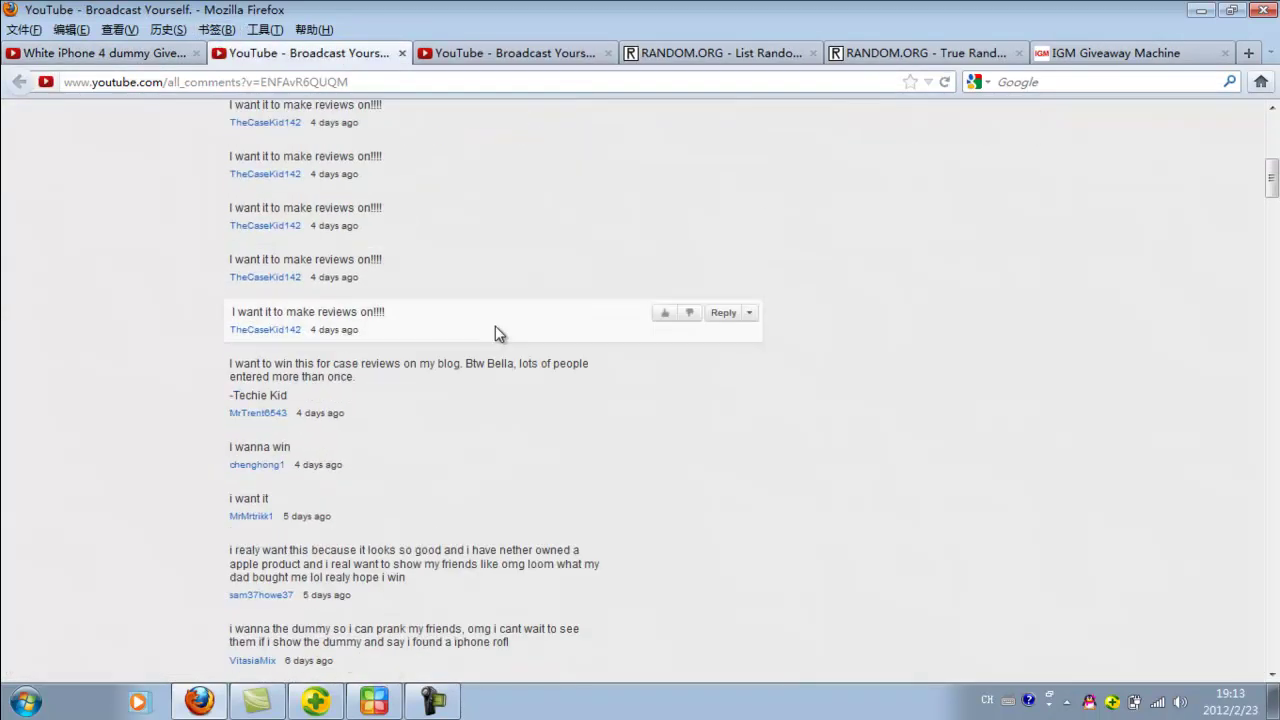
pyautogui.scroll(-9, 494, 320)
pyautogui.scroll(12, 491, 299)
pyautogui.scroll(7, 491, 296)
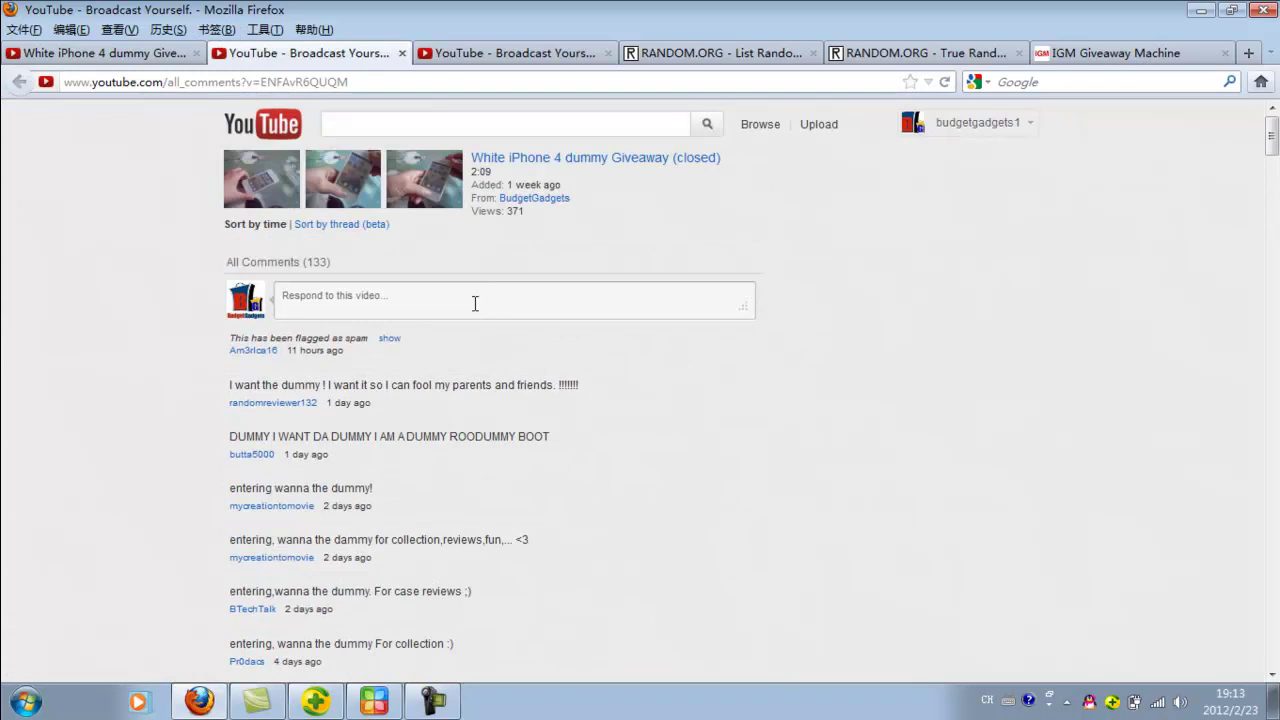
pyautogui.click(355, 80)
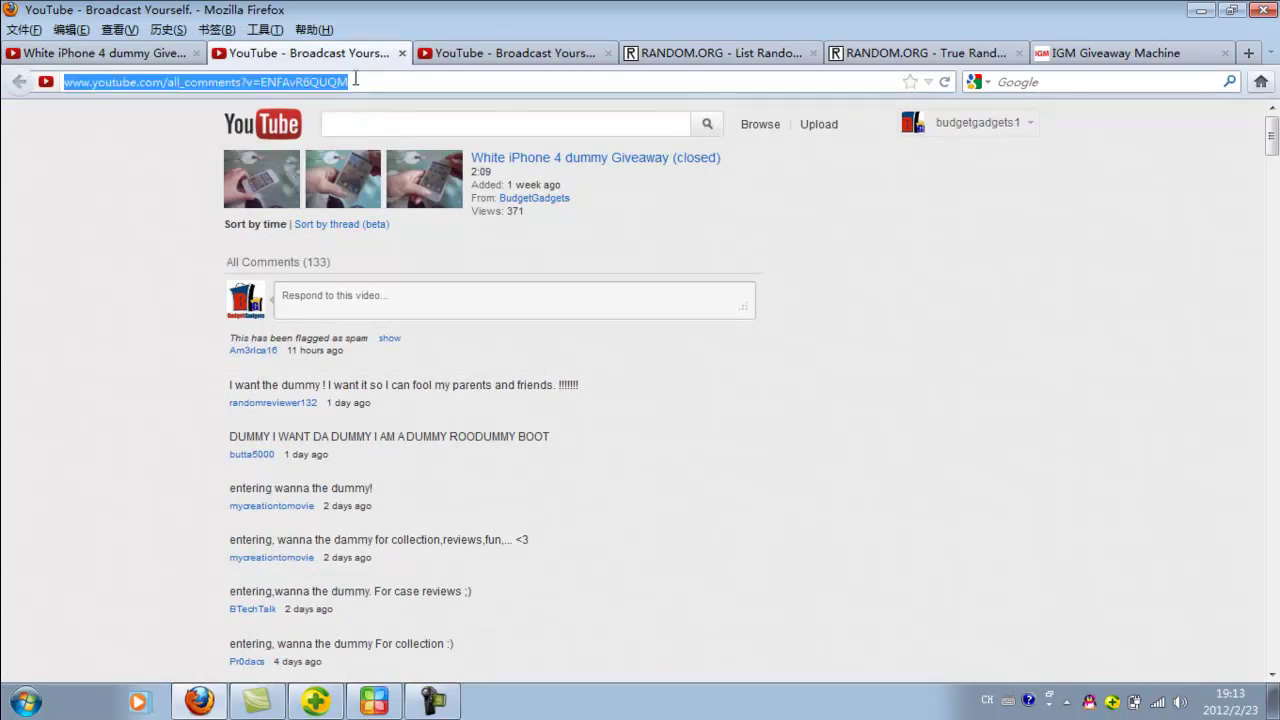
pyautogui.click(1104, 58)
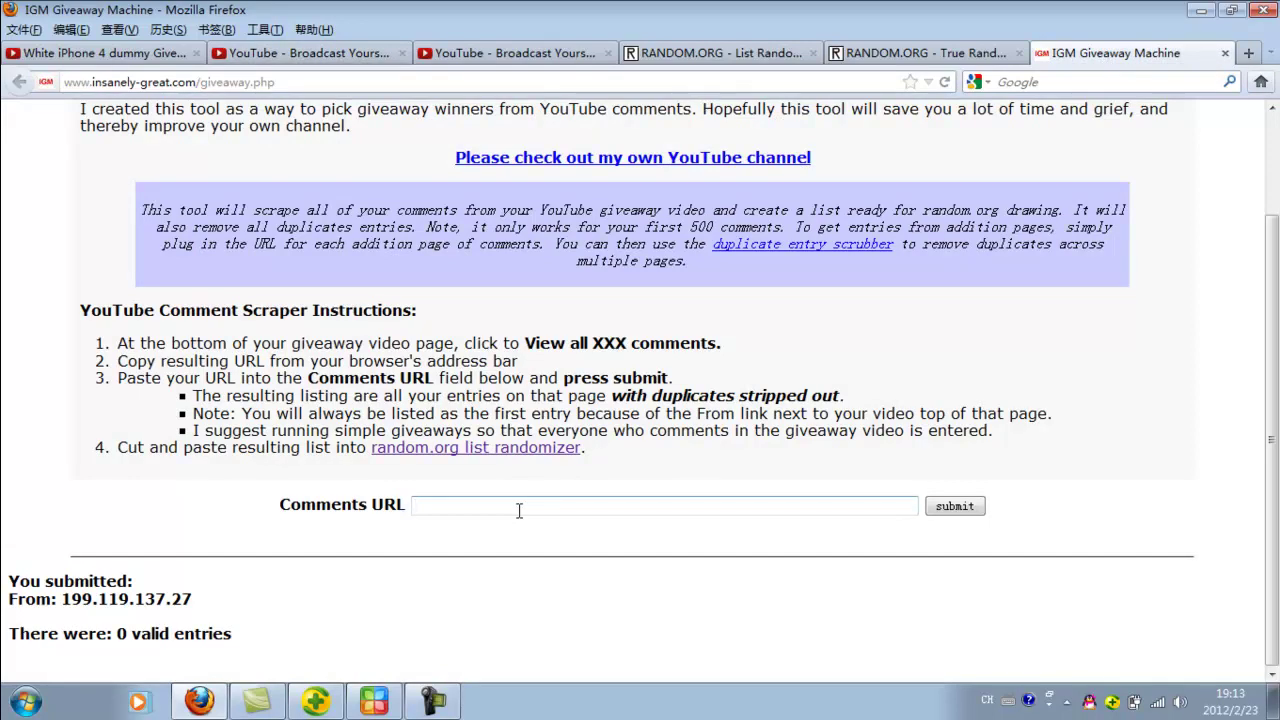
# - Paste the all-comments URL into Comments URL and submit it for scraping
pyautogui.write('http://www.youtube.com/all_comments?v=ENFAvR6QUQM')
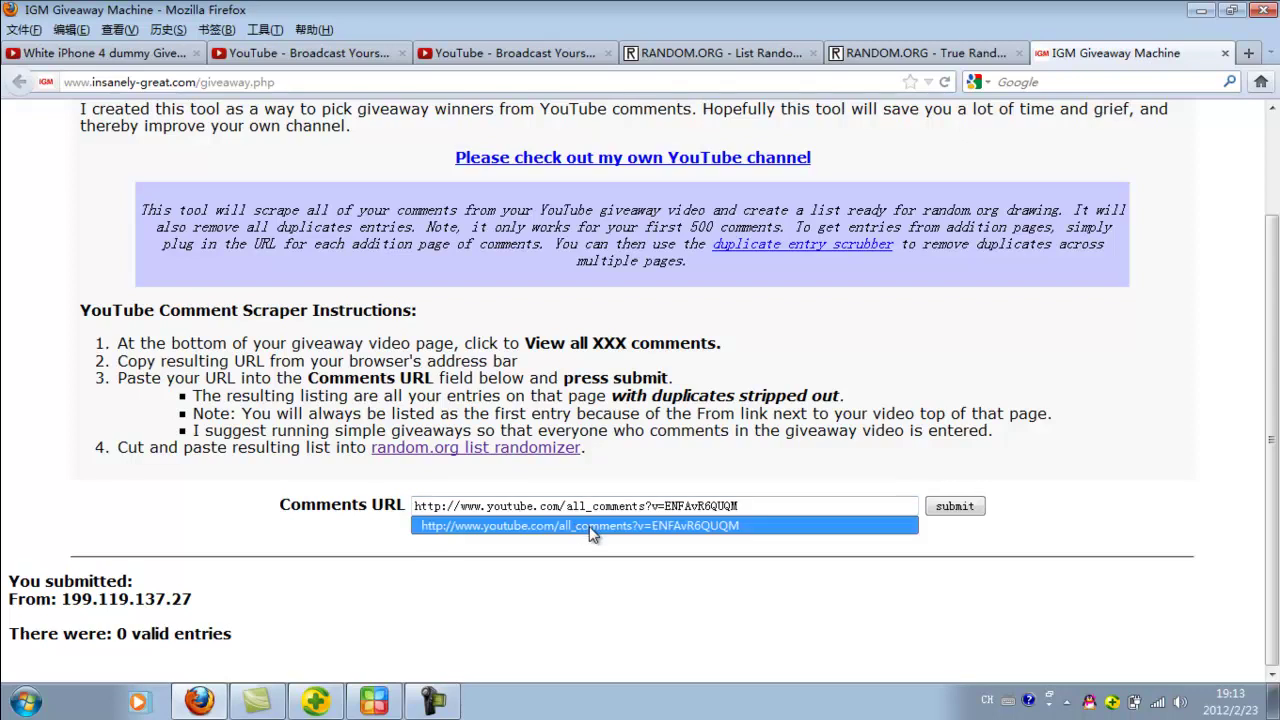
pyautogui.click(950, 508)
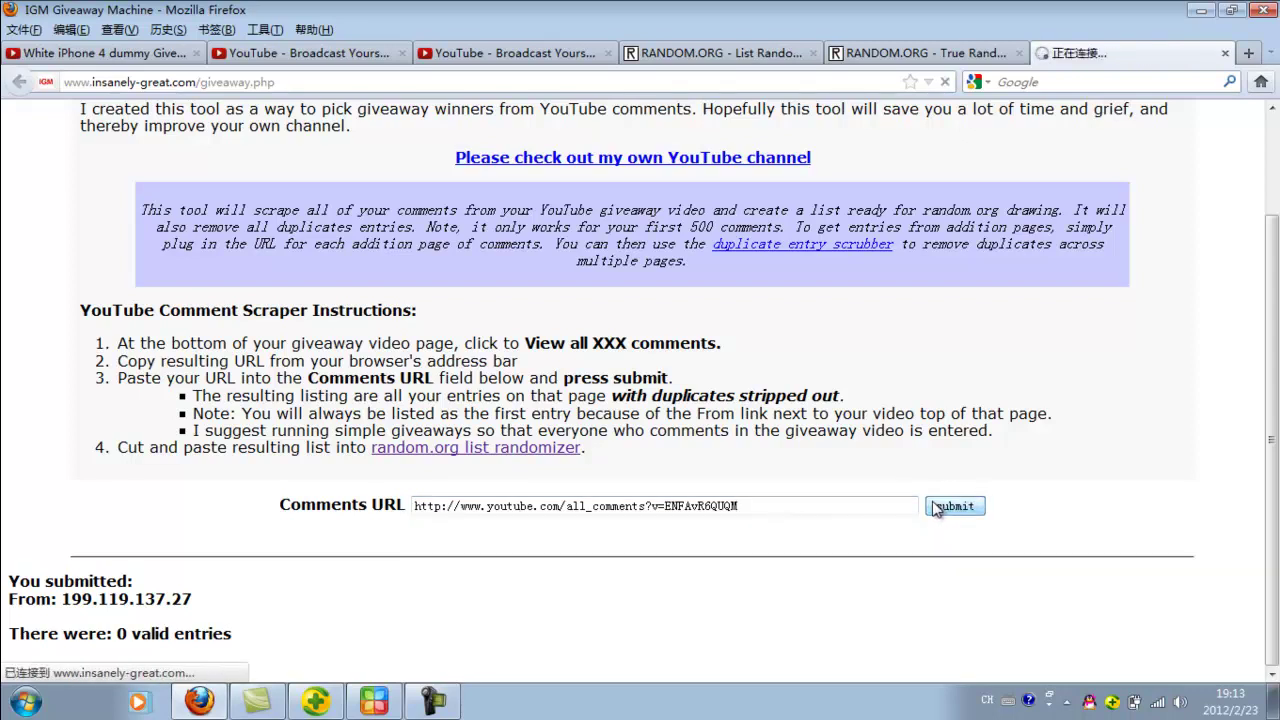
pyautogui.scroll(-10, 670, 494)
pyautogui.scroll(-10, 666, 487)
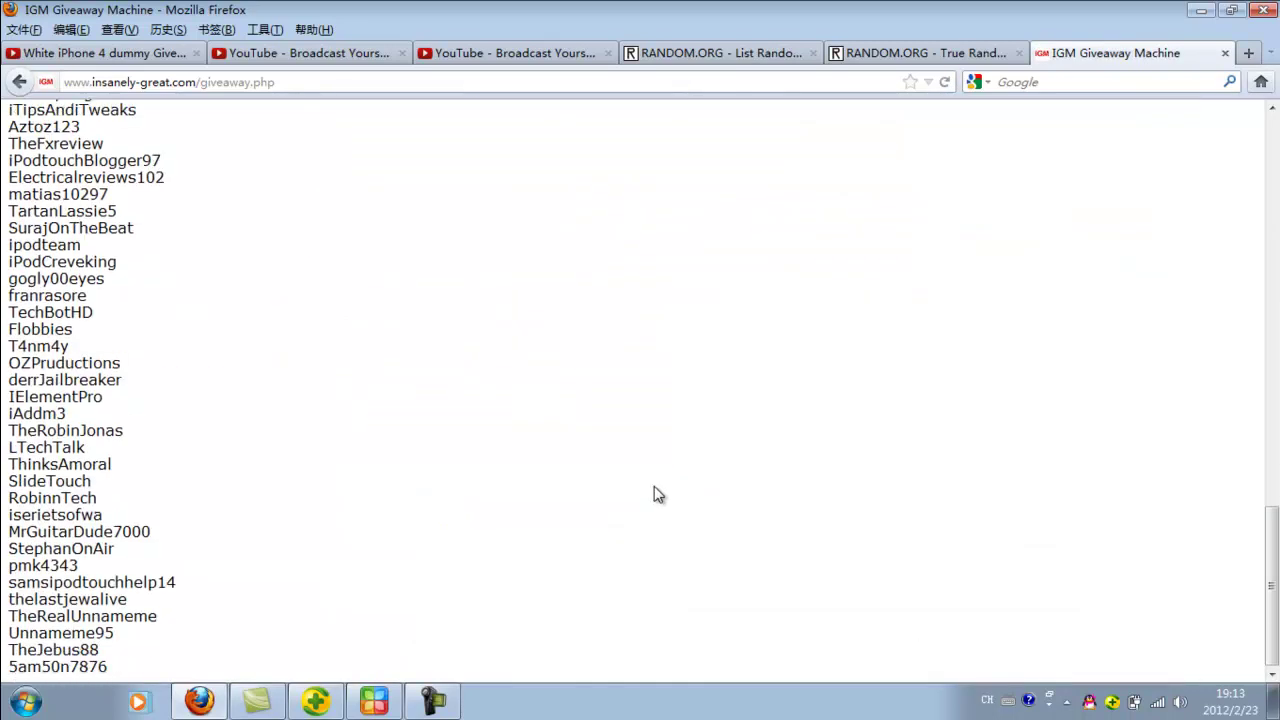
pyautogui.scroll(15, 551, 486)
pyautogui.scroll(5, 551, 486)
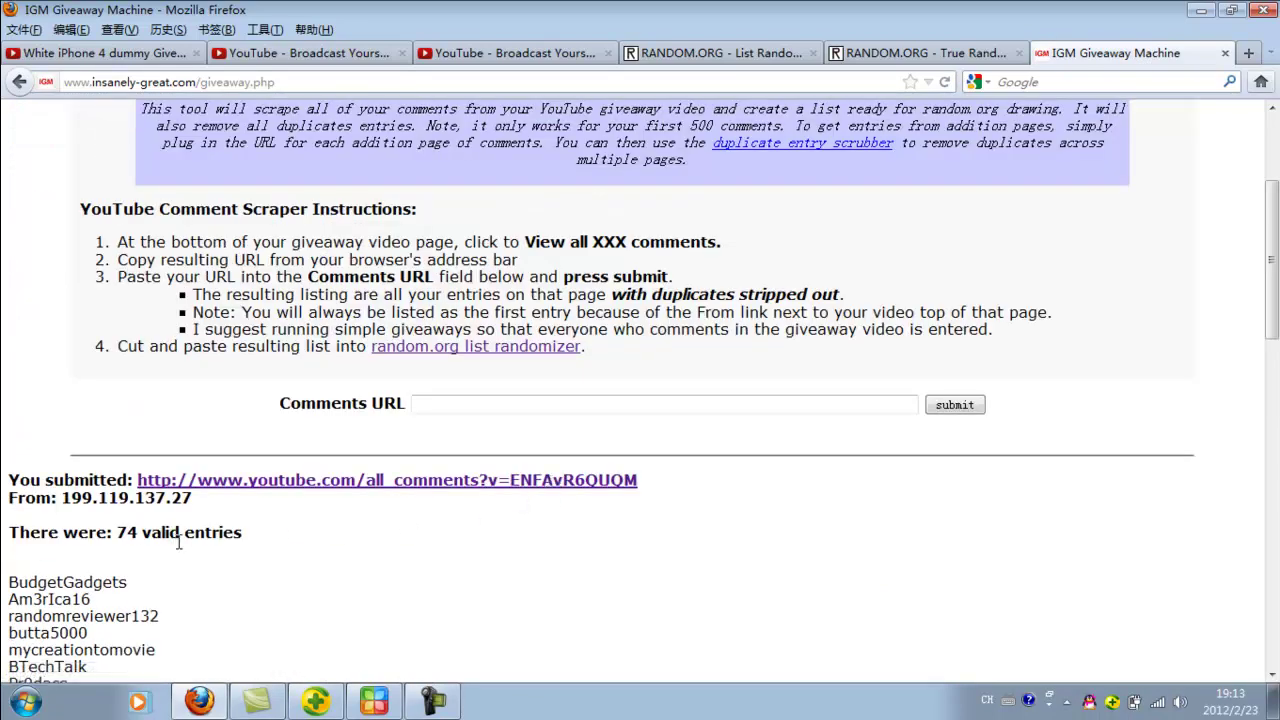
# - Select the whole list of 74 valid entrant usernames
pyautogui.scroll(-6, 215, 555)
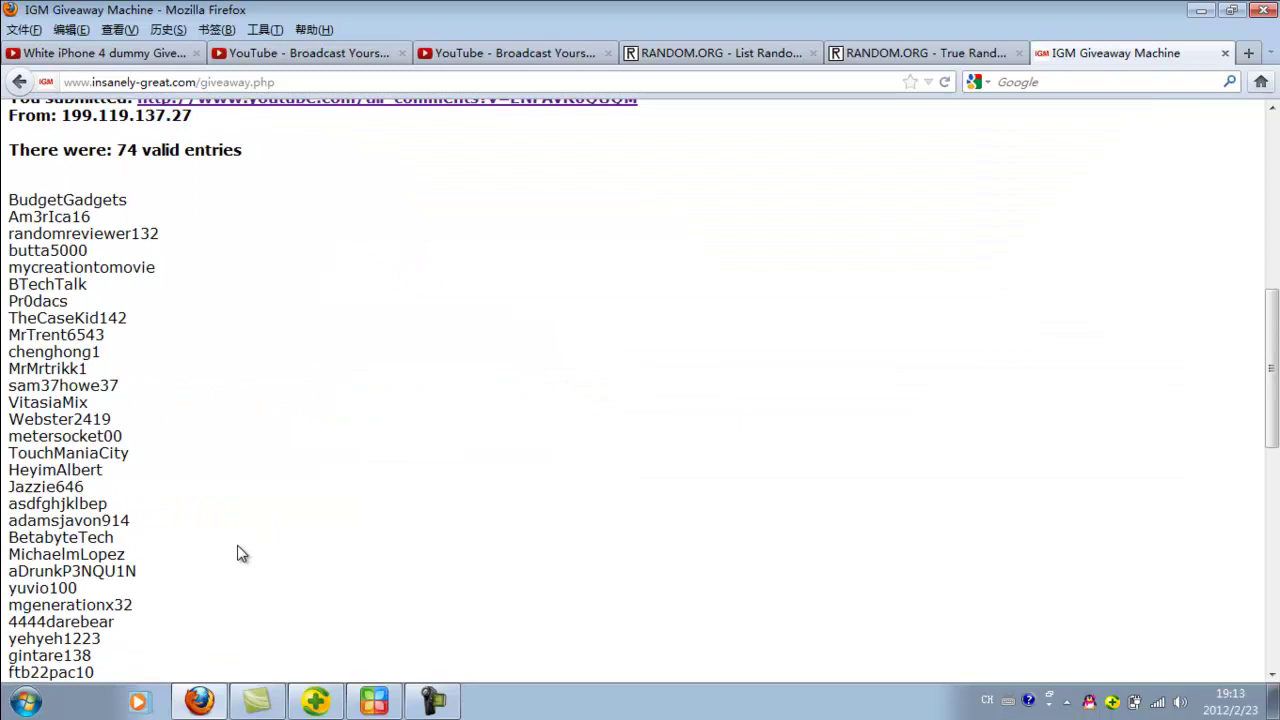
pyautogui.scroll(-6, 240, 551)
pyautogui.scroll(-3, 240, 551)
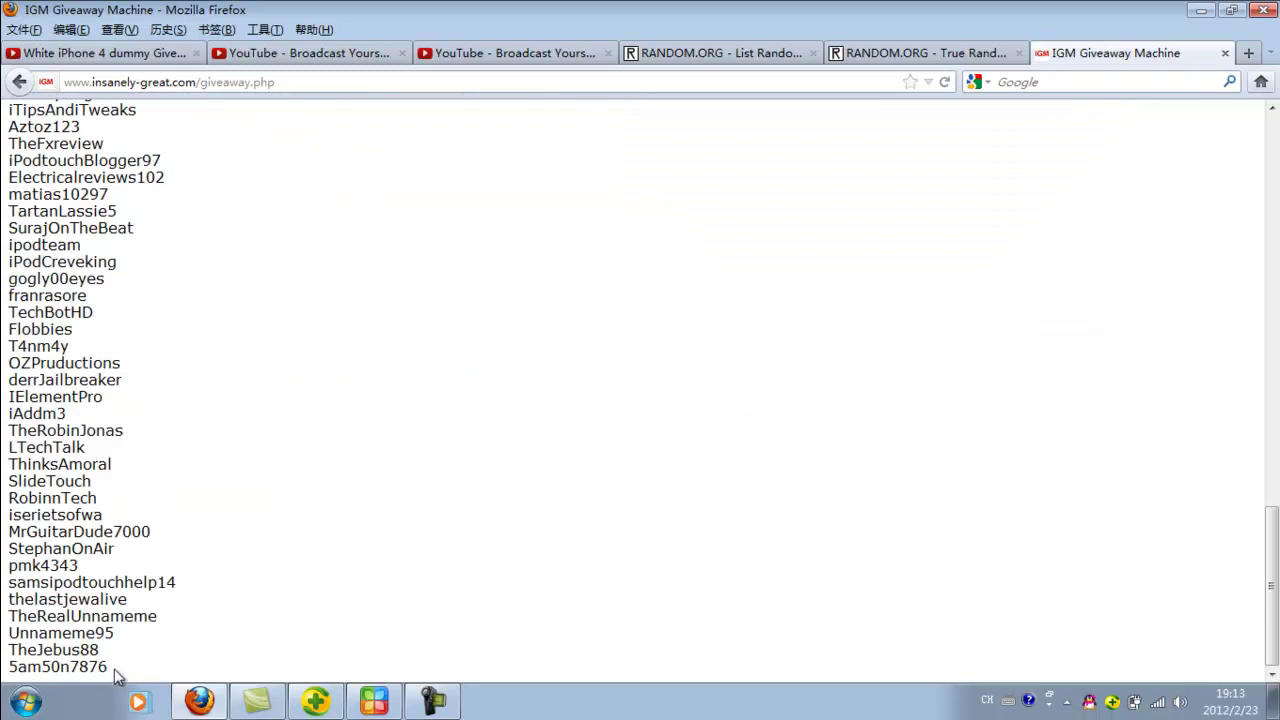
pyautogui.moveTo(114, 670)
pyautogui.mouseDown()
pyautogui.moveTo(25, 18)
pyautogui.moveTo(6, 395)
pyautogui.mouseUp()
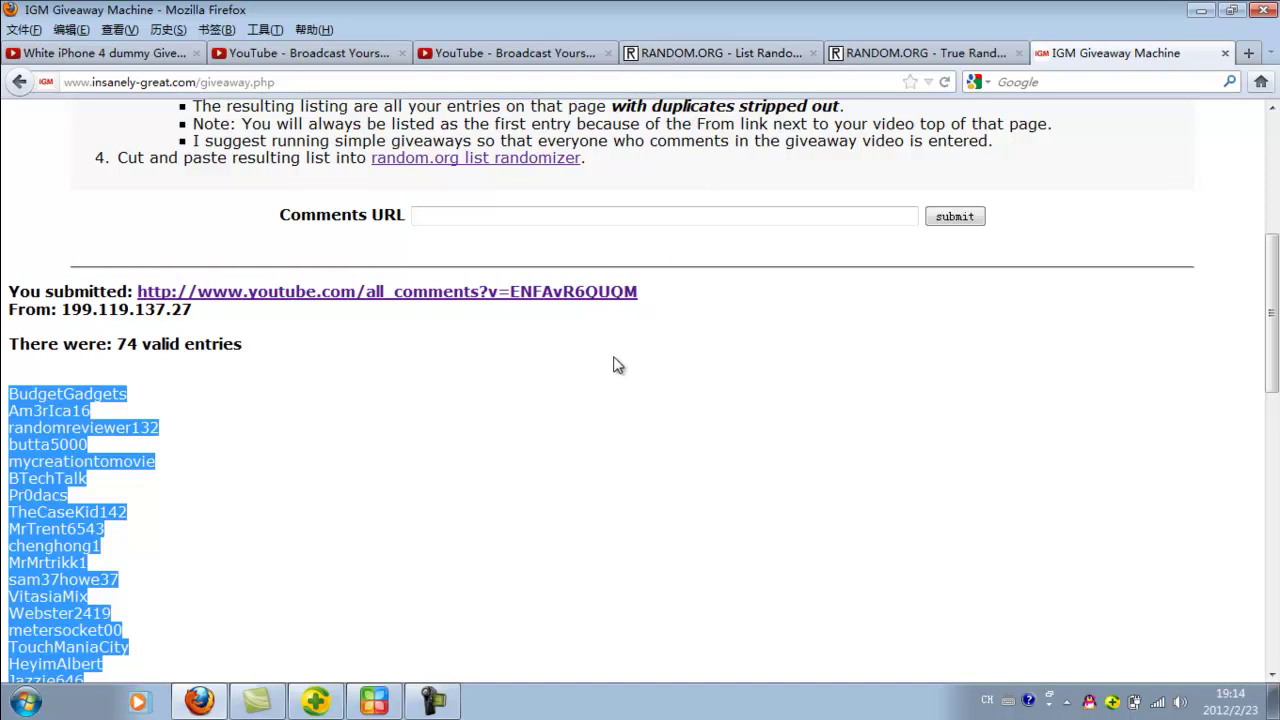
pyautogui.click(716, 55)
# - Paste the 74 giveaway entrant names into a fresh List Randomizer box
pyautogui.click(408, 343)
pyautogui.scroll(3, 420, 332)
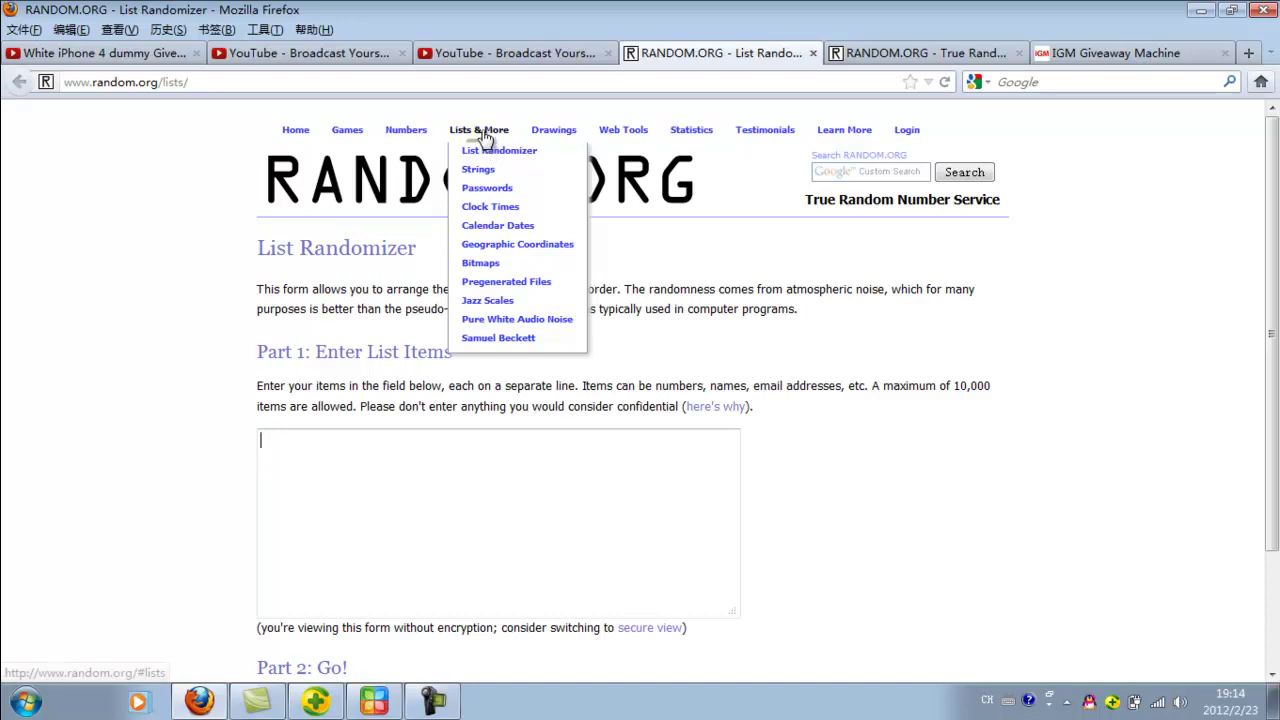
pyautogui.moveTo(479, 130)
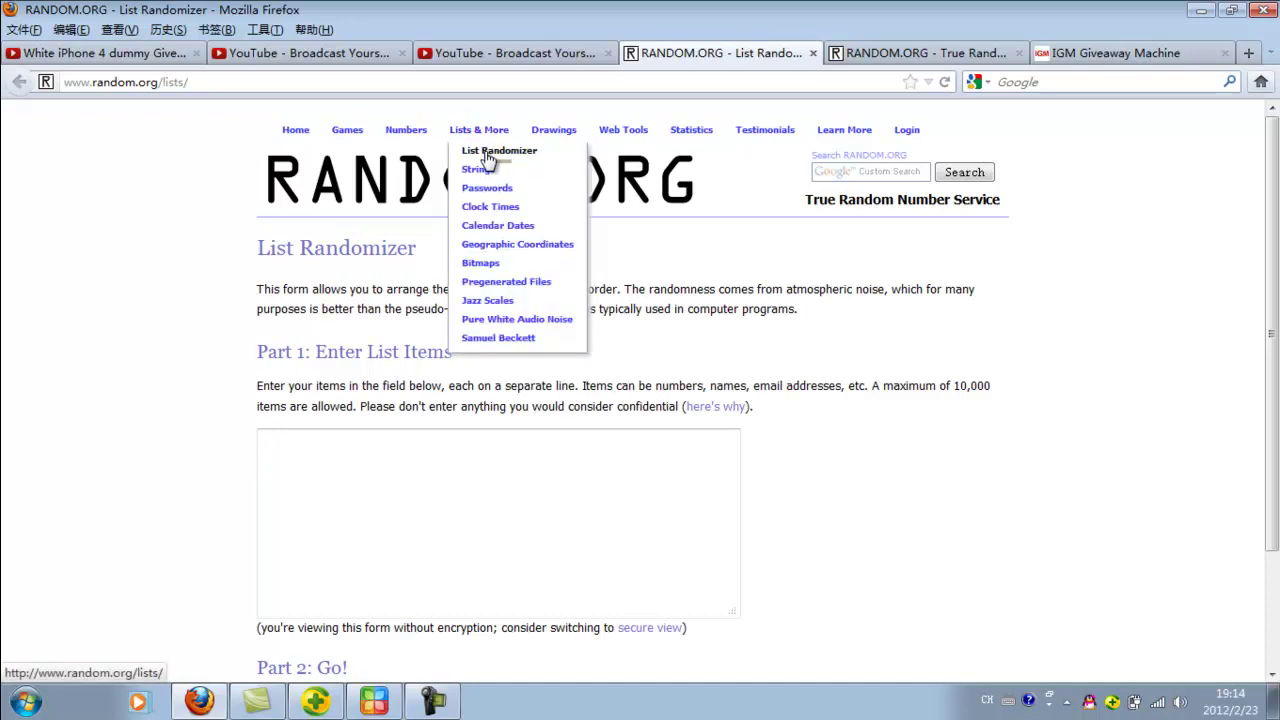
pyautogui.click(487, 153)
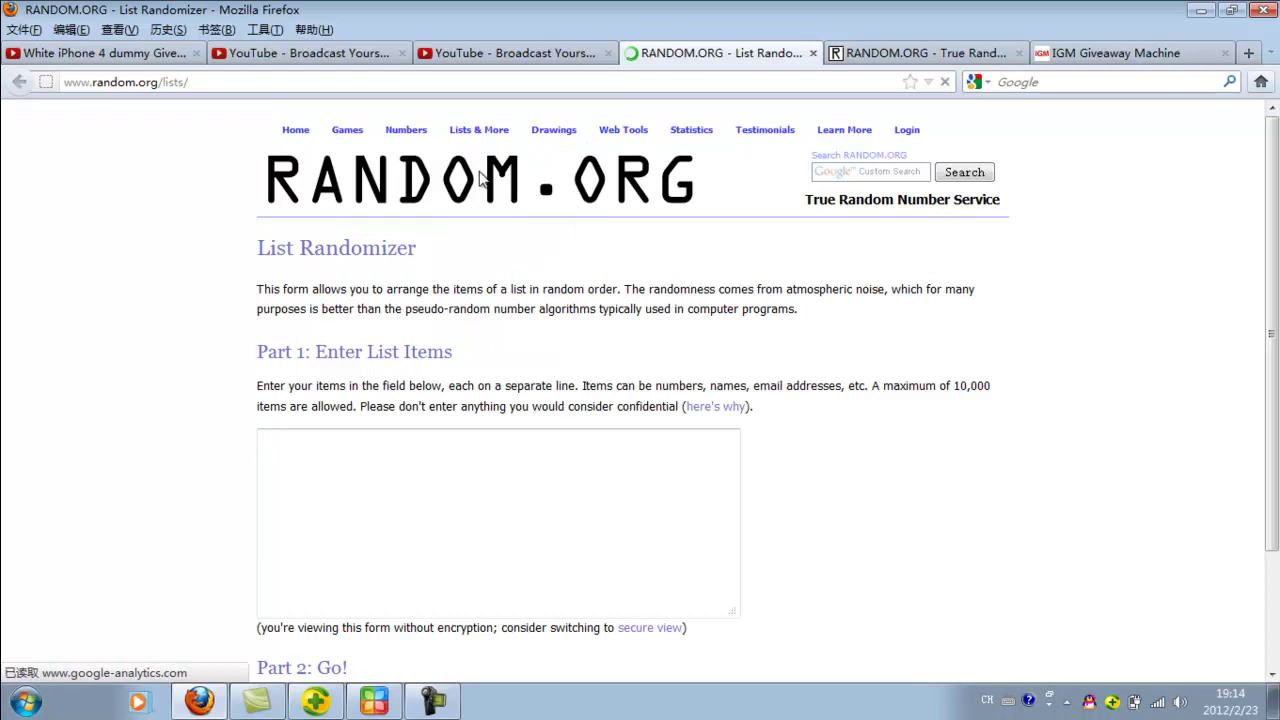
pyautogui.scroll(-2, 494, 494)
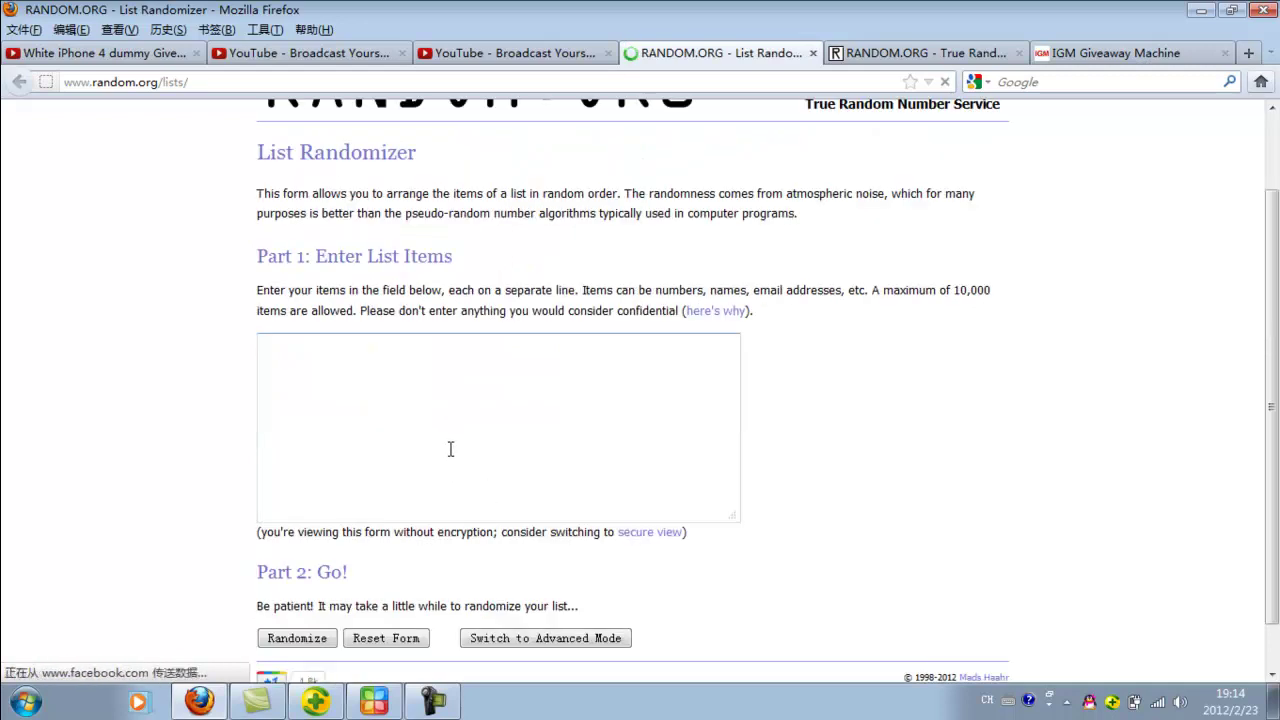
pyautogui.scroll(2, 449, 446)
pyautogui.scroll(-3, 449, 443)
pyautogui.click(392, 365)
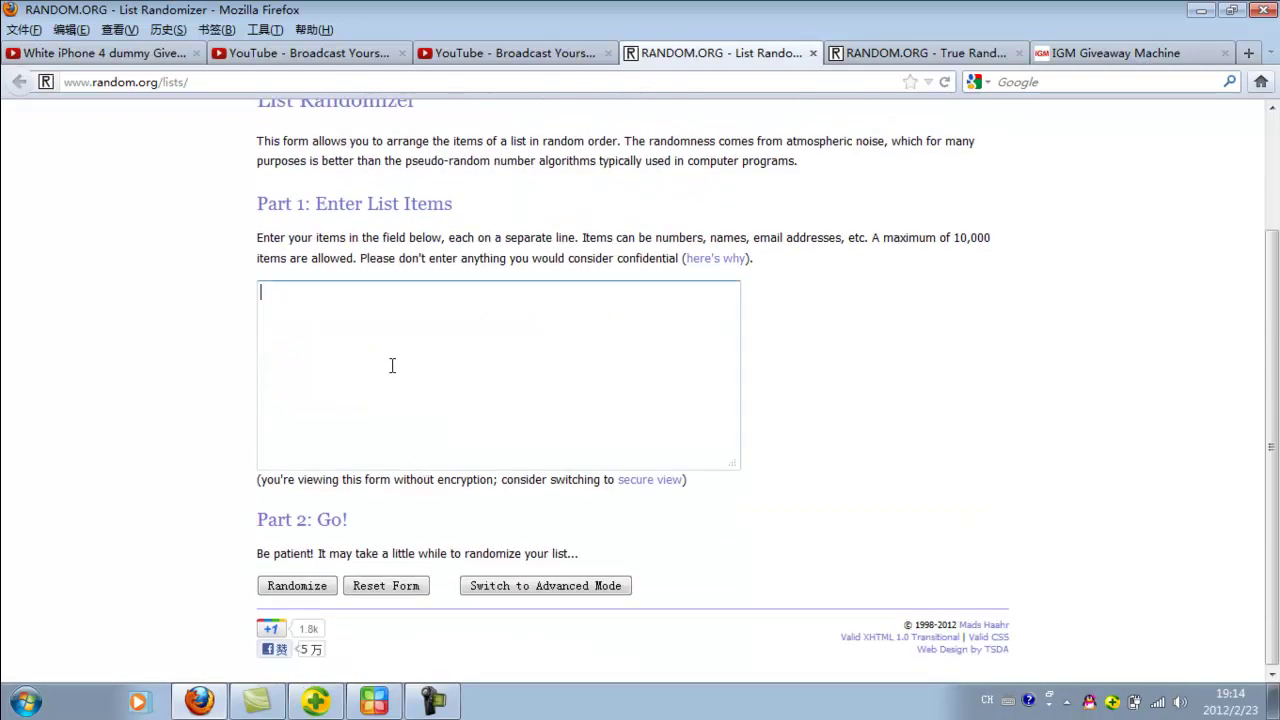
pyautogui.scroll(2, 392, 365)
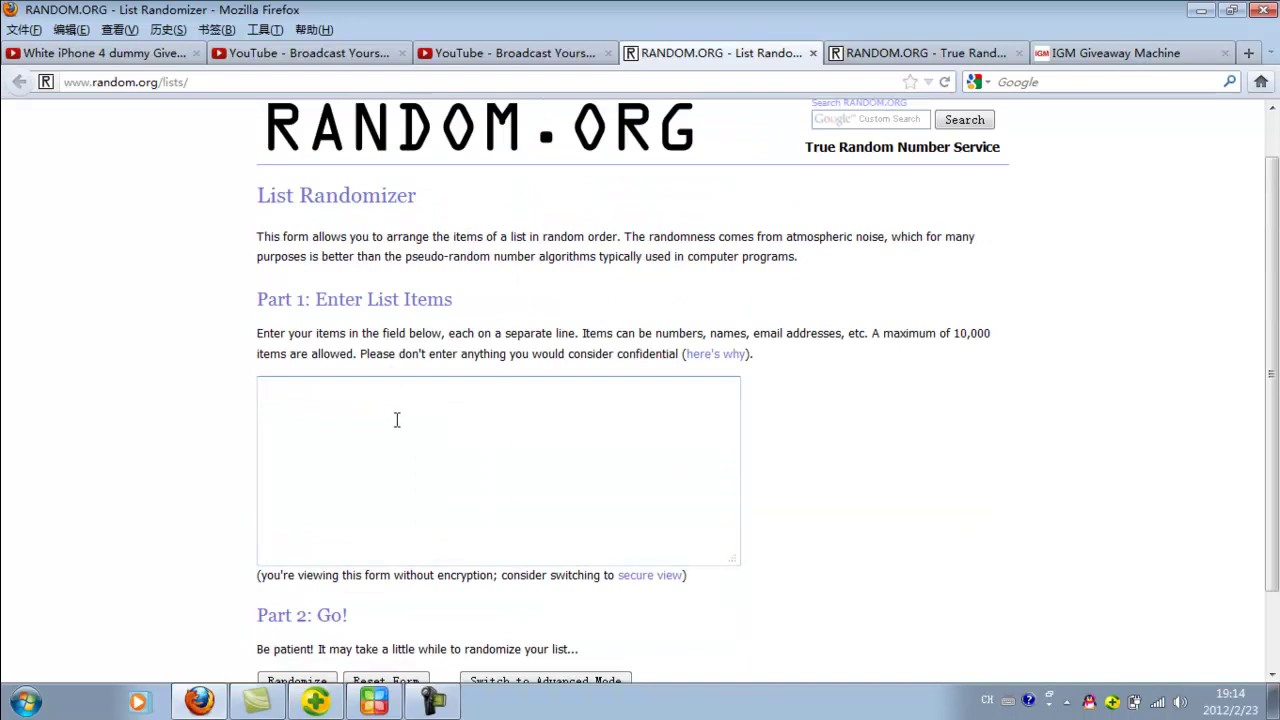
pyautogui.hotkey('ctrl', 'v')
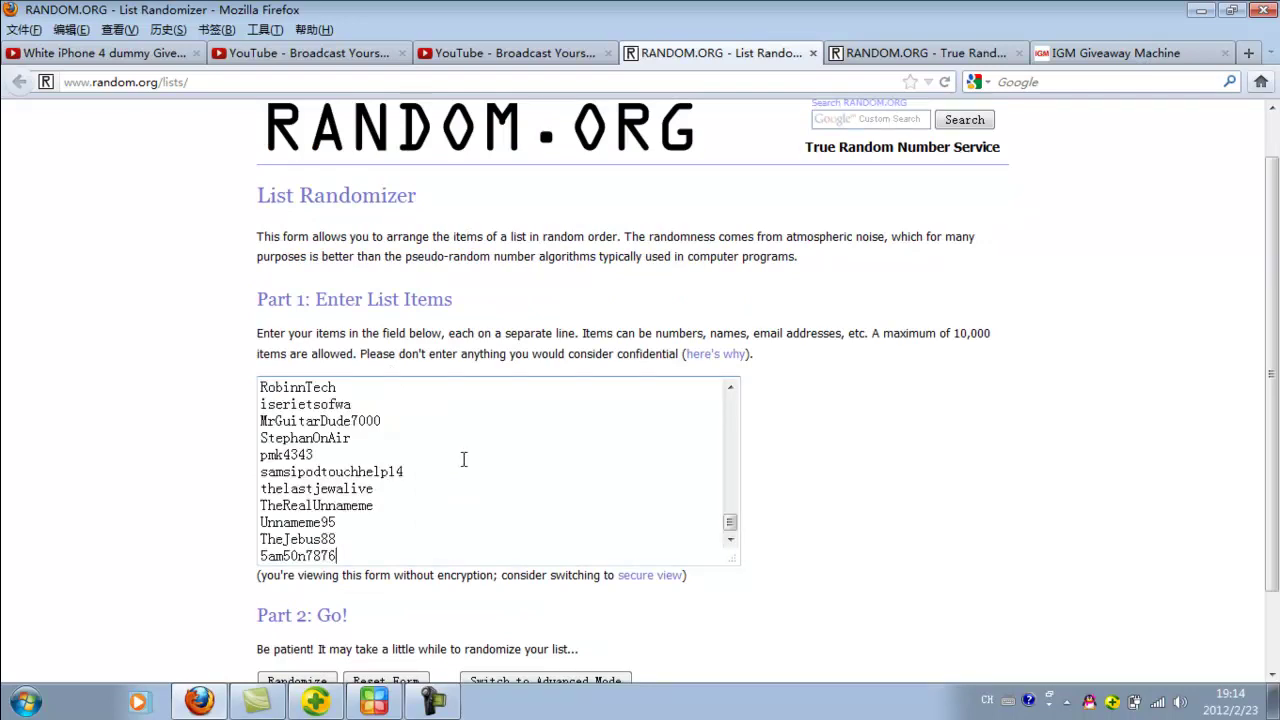
# - Randomize the entrant list and review the shuffled order
pyautogui.scroll(3, 463, 457)
pyautogui.scroll(3, 463, 457)
pyautogui.scroll(3, 465, 458)
pyautogui.scroll(3, 465, 458)
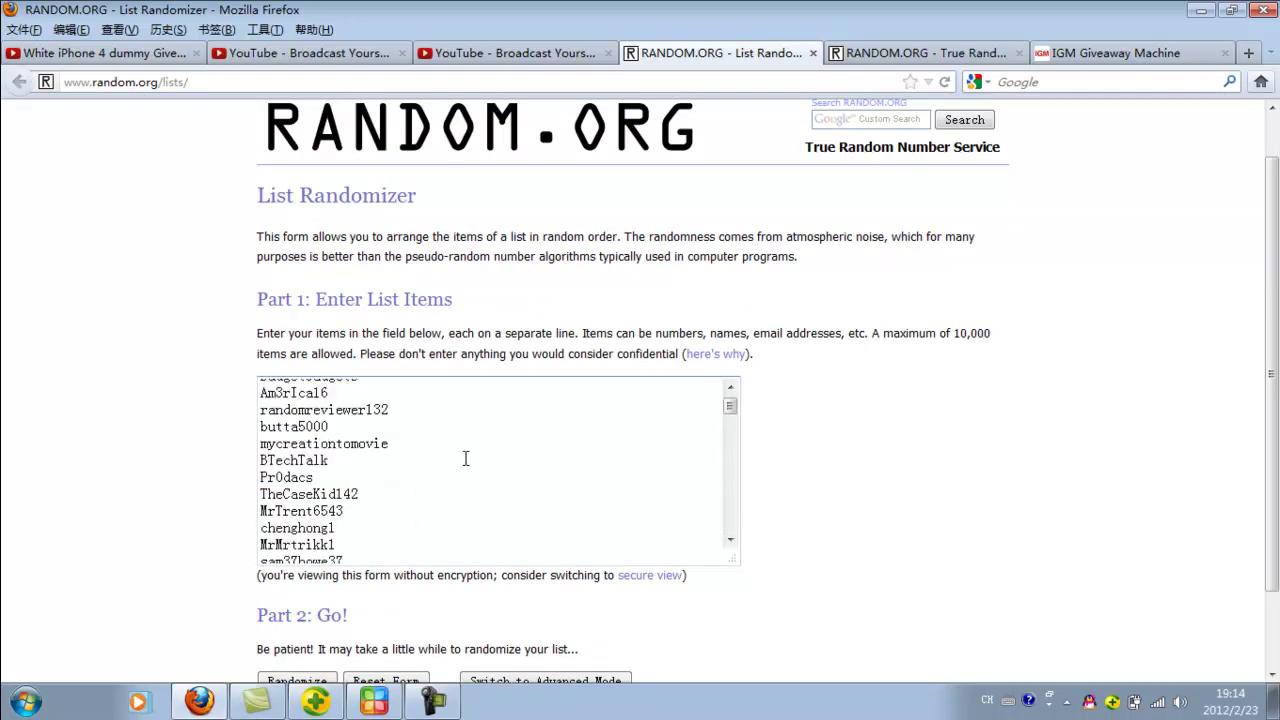
pyautogui.scroll(1, 465, 457)
pyautogui.scroll(-3, 512, 490)
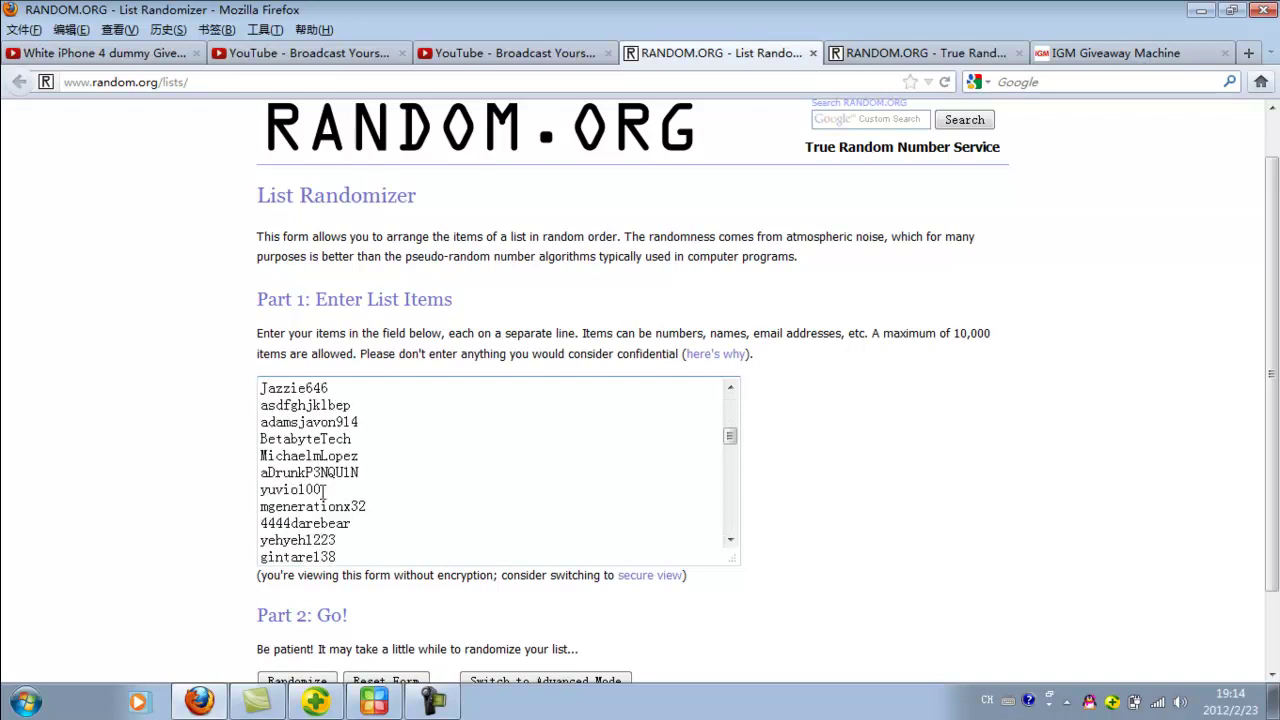
pyautogui.scroll(-2, 10, 462)
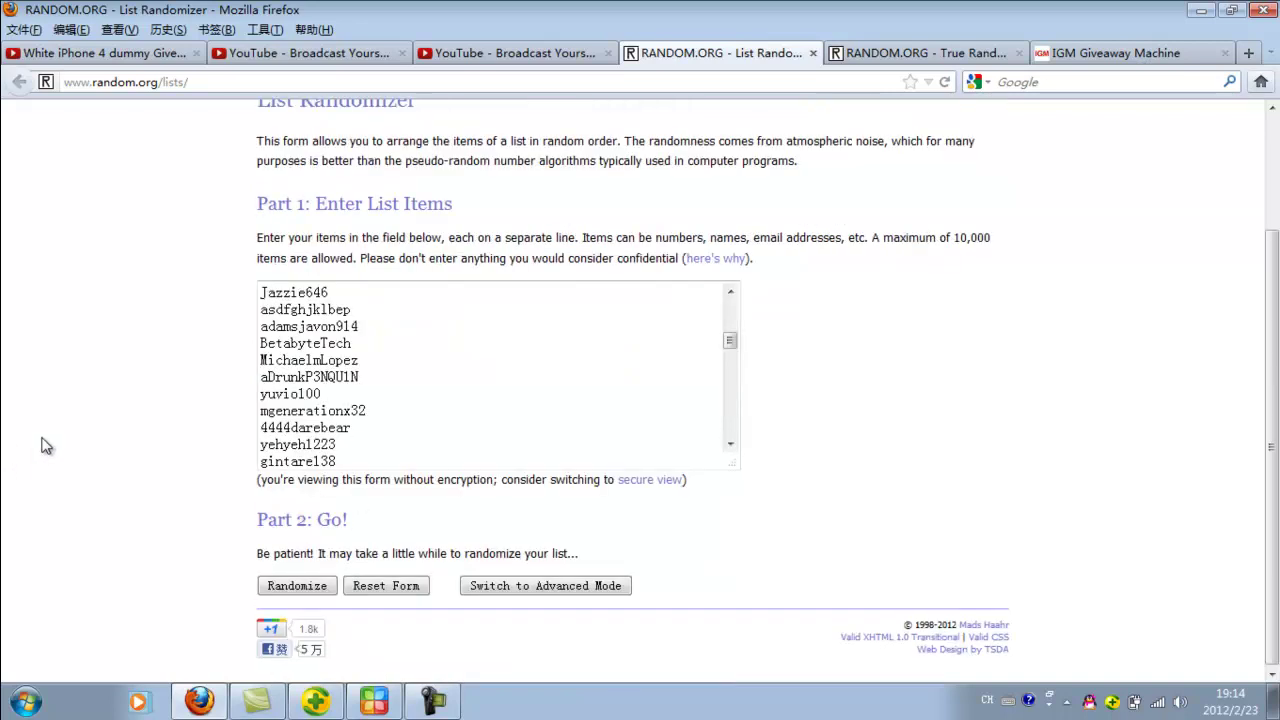
pyautogui.click(290, 589)
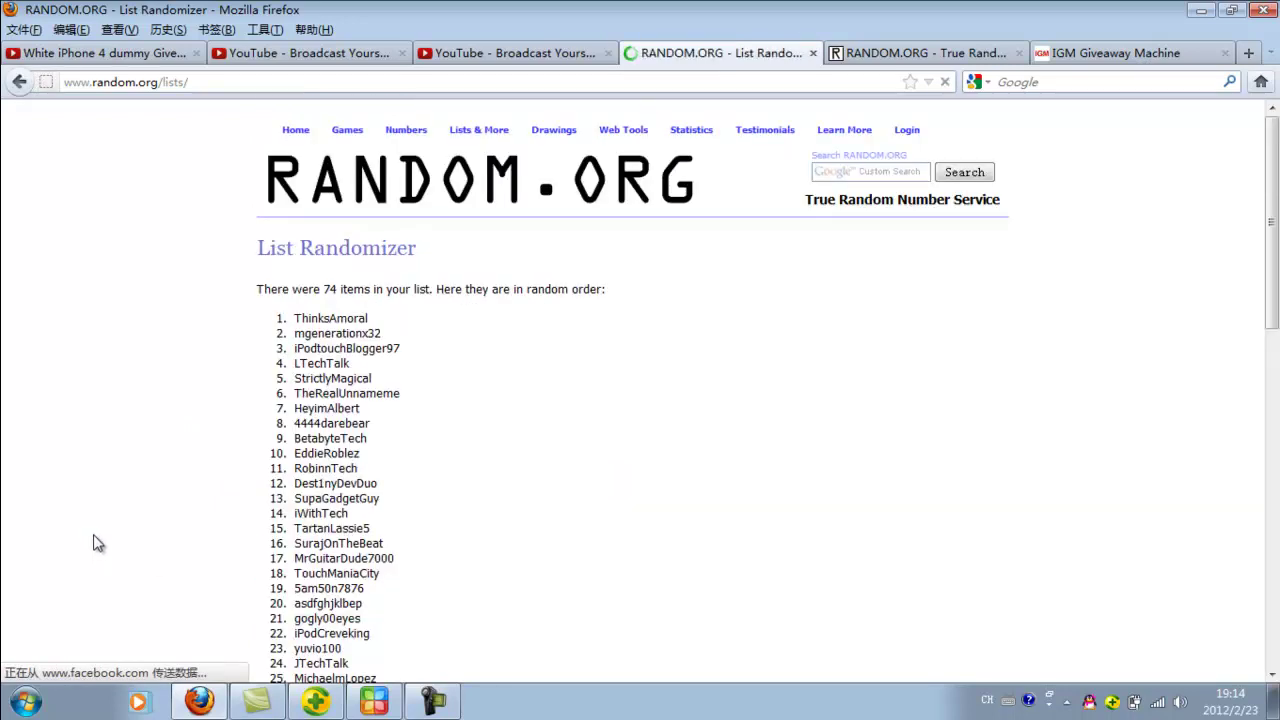
pyautogui.scroll(-4, 214, 500)
pyautogui.scroll(-2, 214, 500)
pyautogui.scroll(6, 220, 500)
pyautogui.scroll(-10, 222, 500)
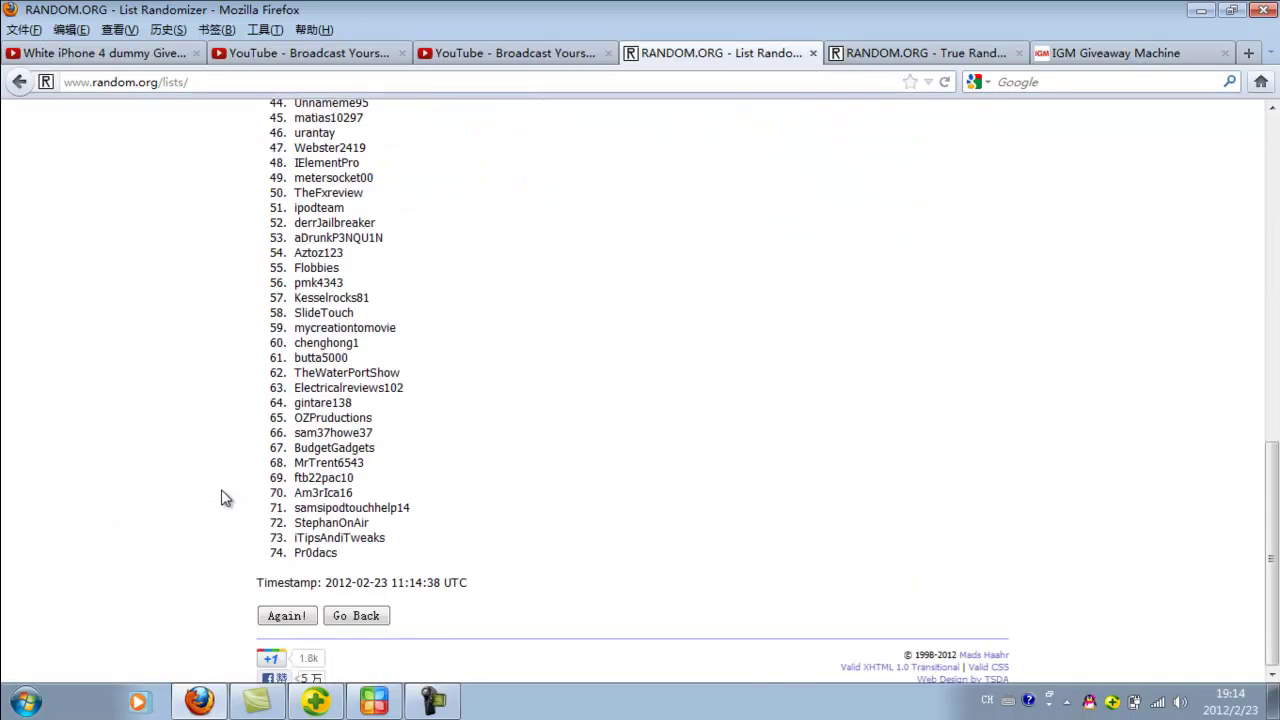
pyautogui.scroll(10, 224, 497)
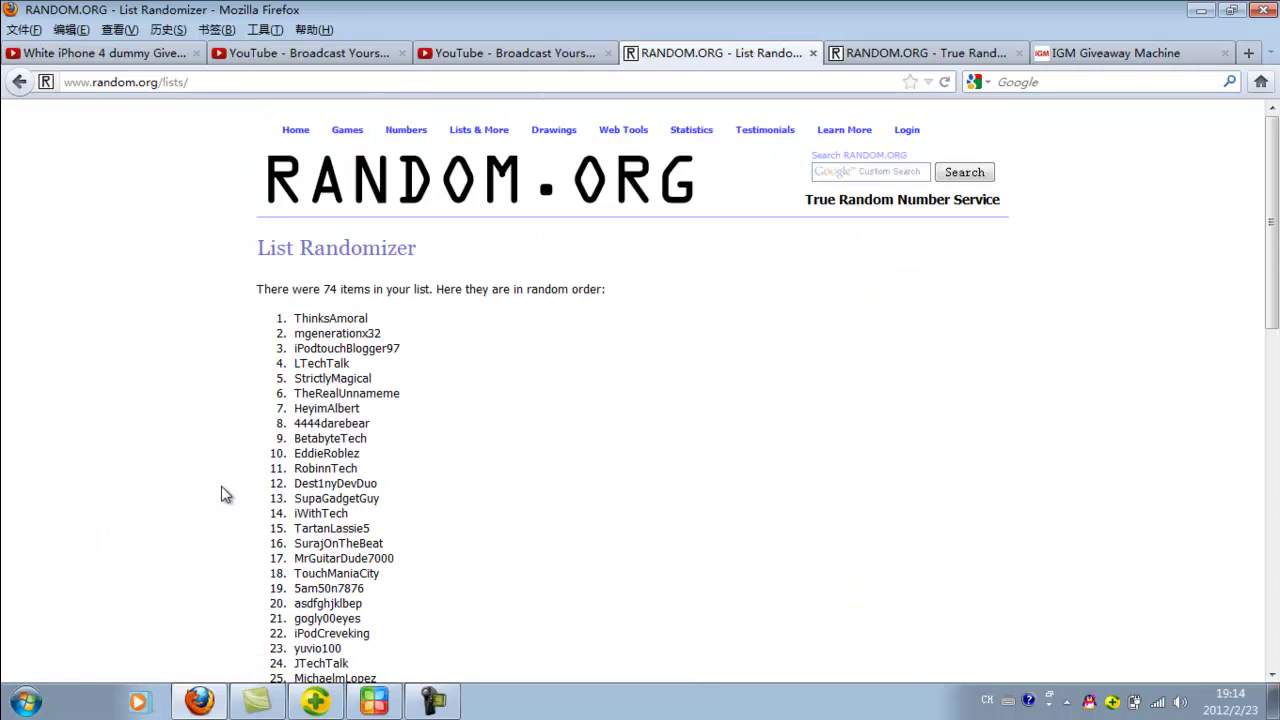
# - Go back and randomize the entrant list a second time
pyautogui.click(19, 86)
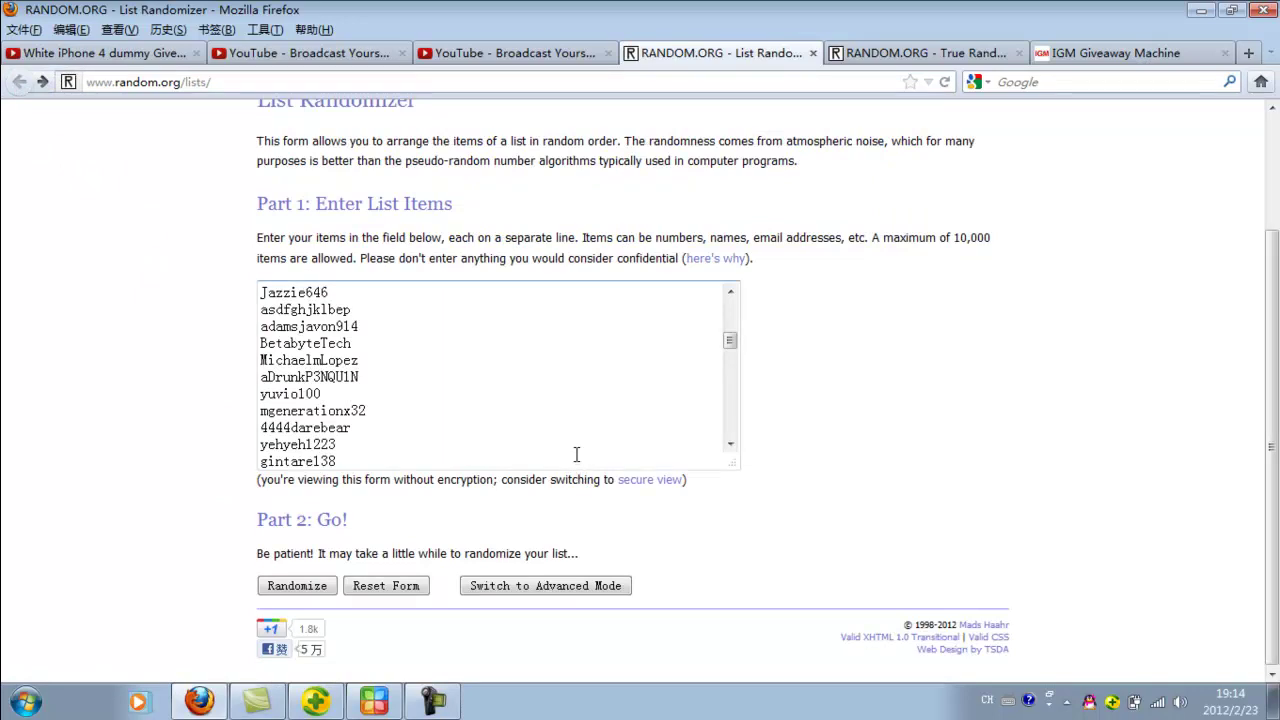
pyautogui.scroll(-2, 574, 451)
pyautogui.scroll(-3, 574, 451)
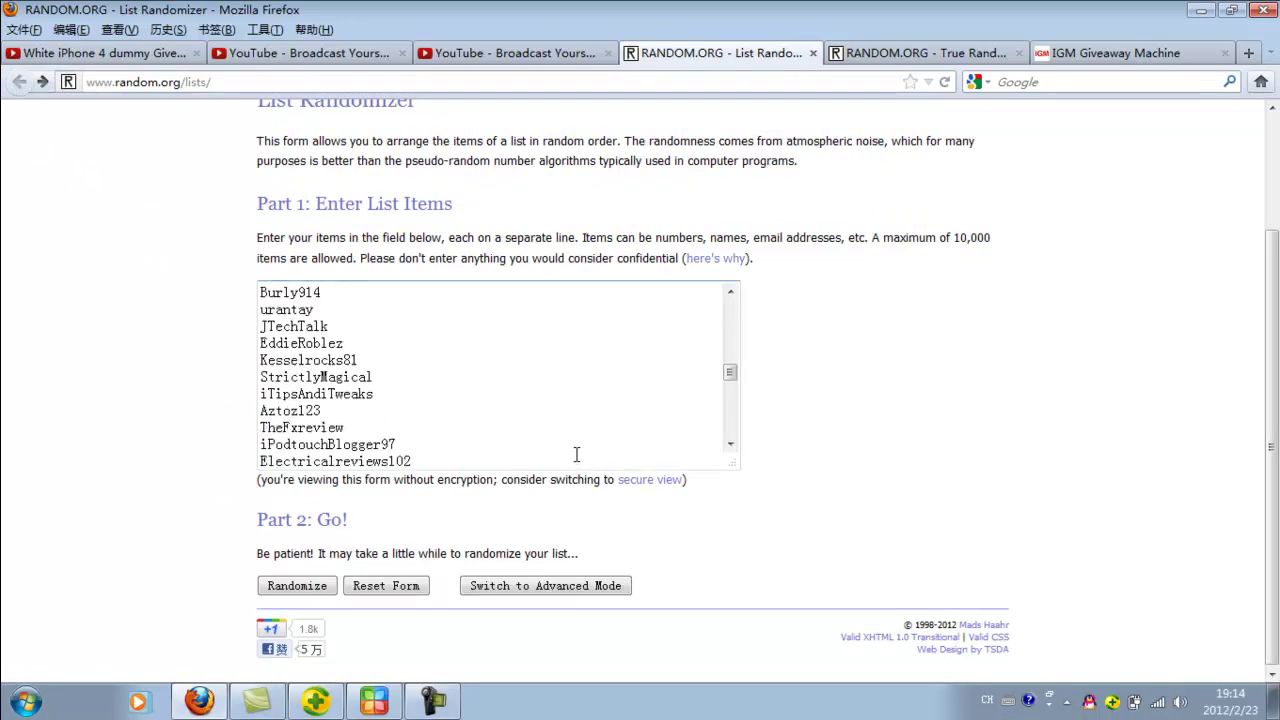
pyautogui.click(297, 587)
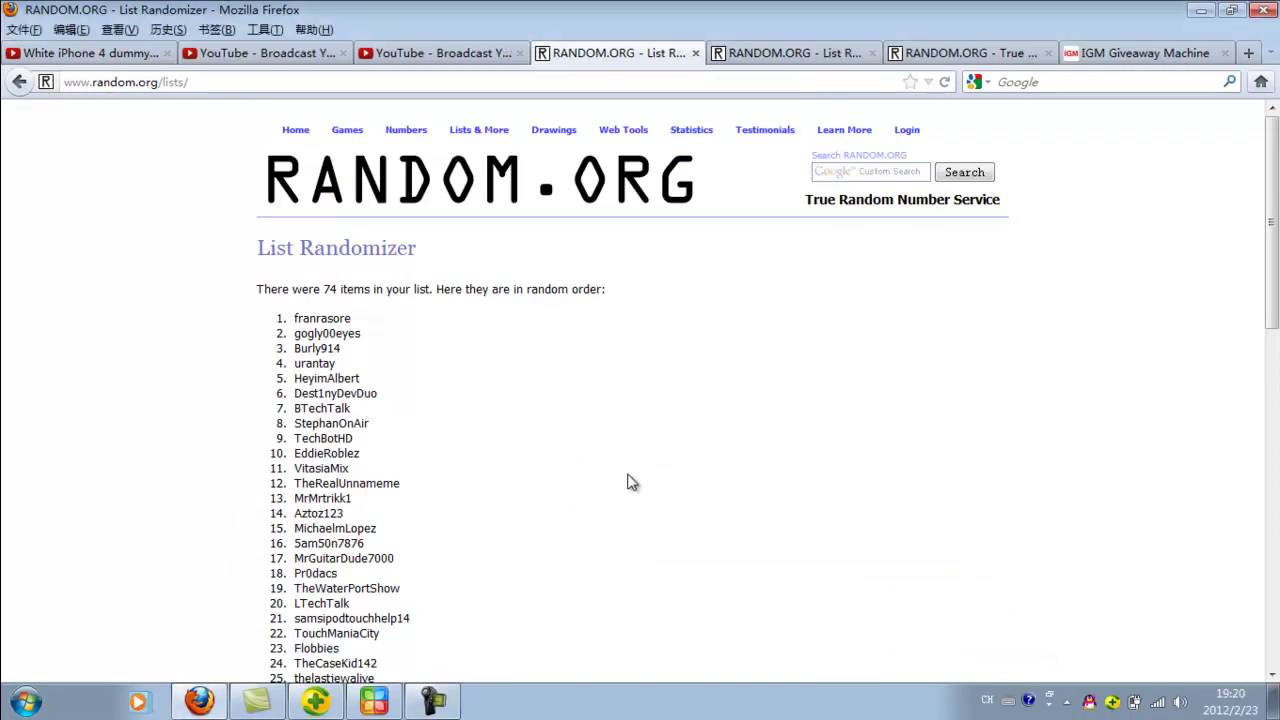
pyautogui.scroll(-8, 630, 488)
pyautogui.scroll(4, 623, 480)
pyautogui.scroll(-9, 629, 446)
pyautogui.scroll(14, 629, 446)
# - On the RANDOM.ORG home page, change the generator's Max from 100 to 74 and generate, getting 24
pyautogui.click(755, 57)
pyautogui.scroll(3, 416, 134)
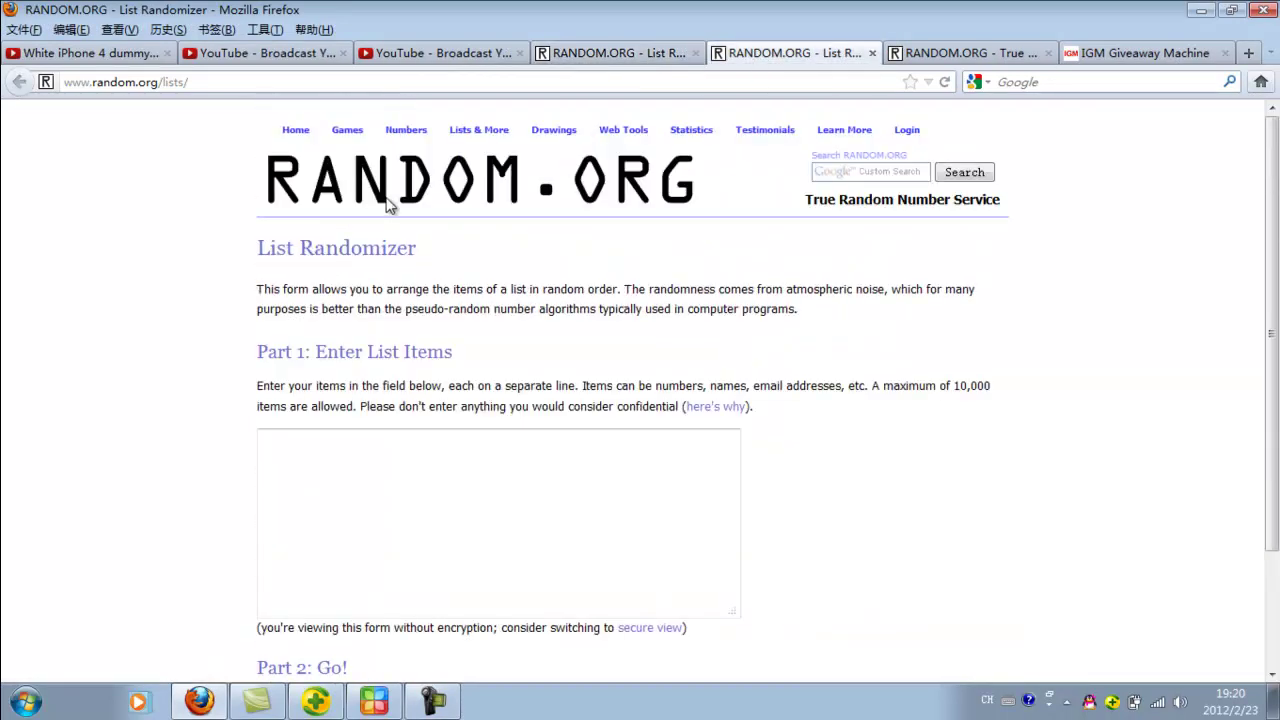
pyautogui.click(296, 131)
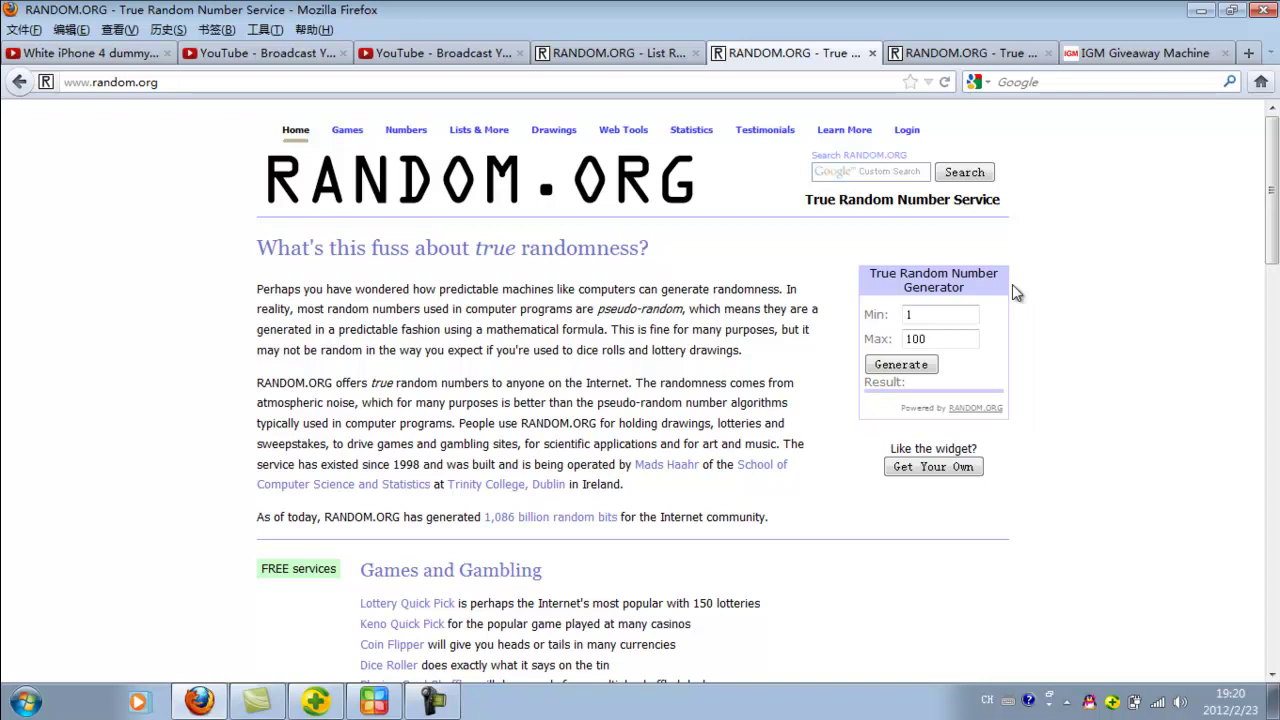
pyautogui.click(941, 316)
pyautogui.doubleClick(935, 338)
pyautogui.write('74')
pyautogui.click(900, 365)
pyautogui.click(905, 366)
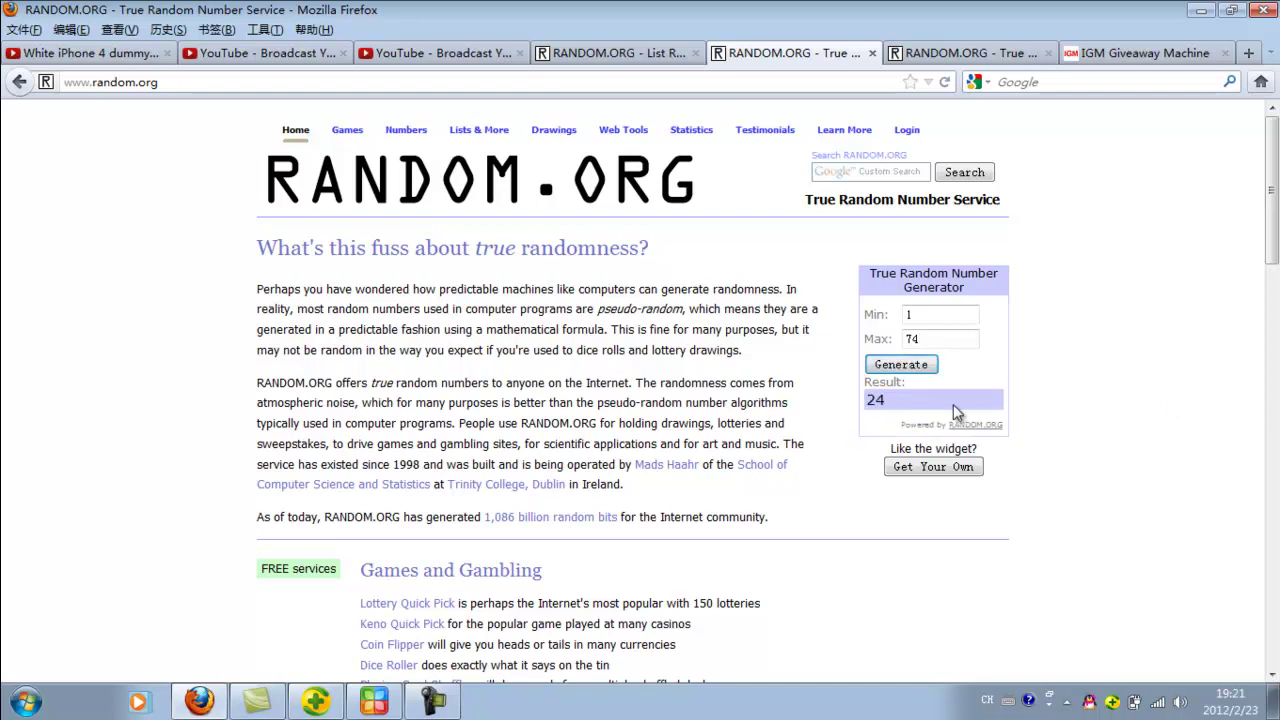
# - Highlight the 24th name in the shuffled list as winner, then return to result 24
pyautogui.click(615, 52)
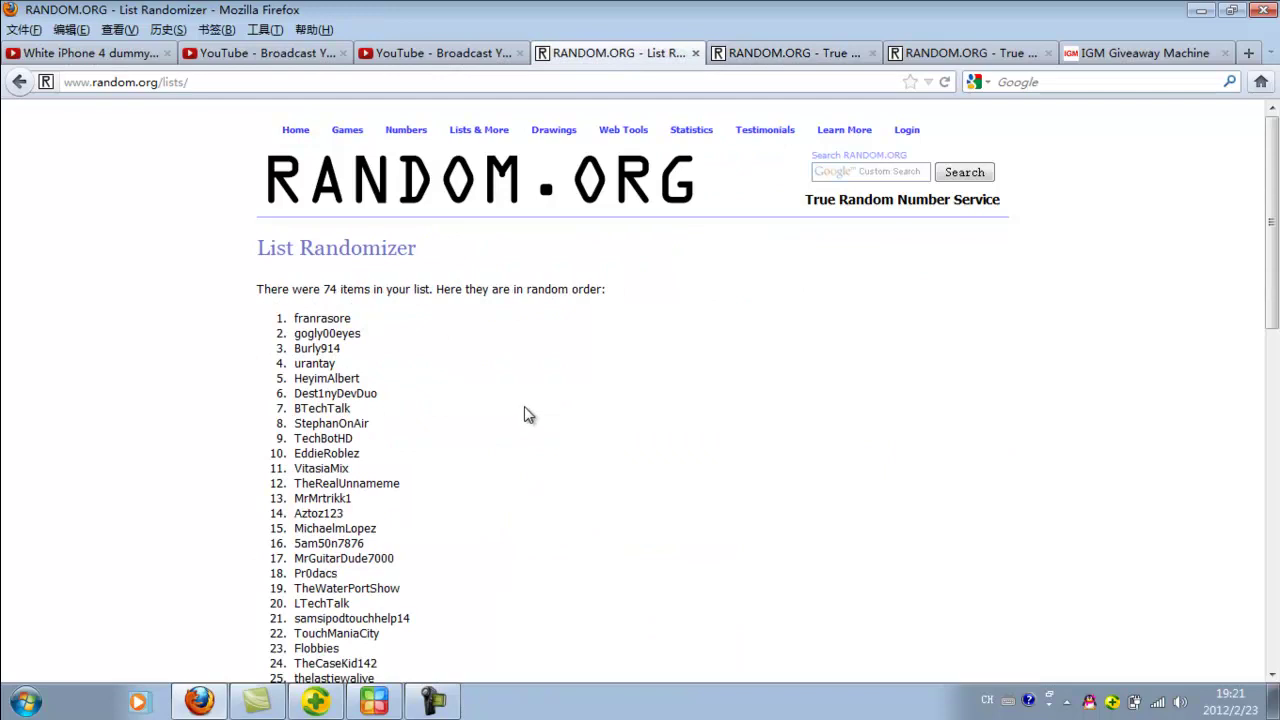
pyautogui.scroll(-2, 524, 406)
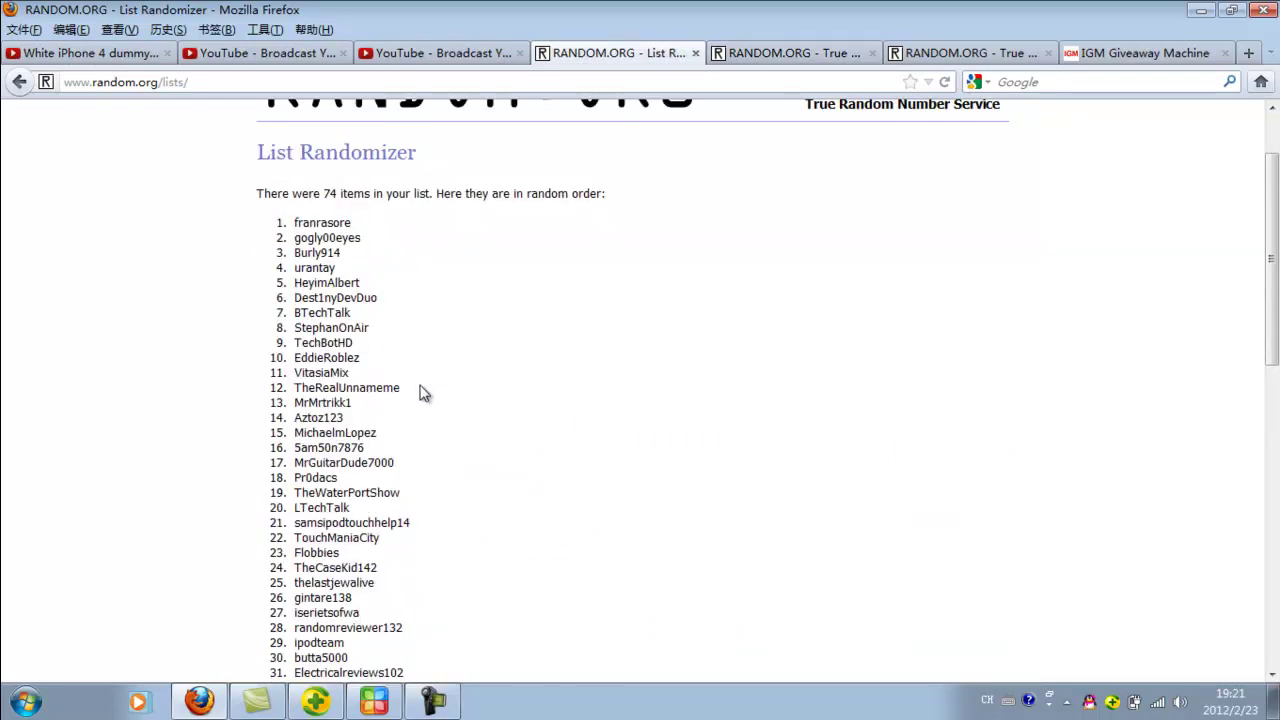
pyautogui.scroll(-4, 345, 432)
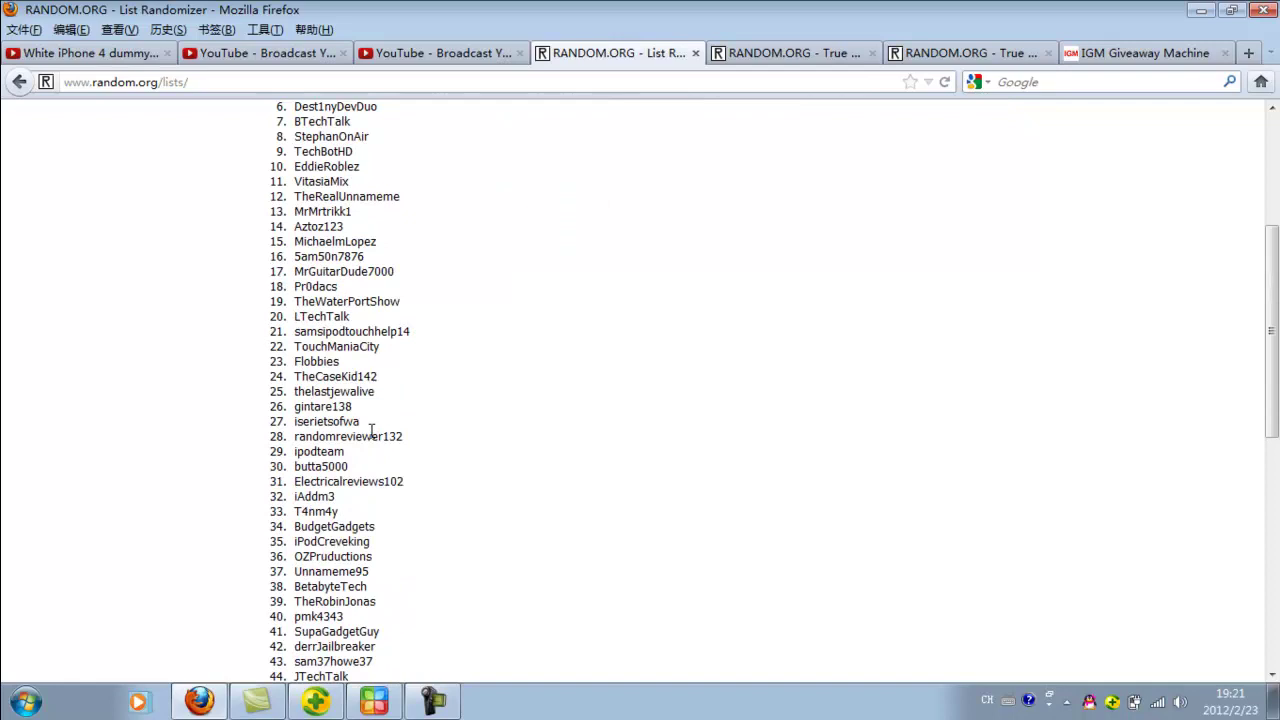
pyautogui.doubleClick(275, 380)
pyautogui.click(398, 391)
pyautogui.moveTo(378, 380); pyautogui.dragTo(275, 388)
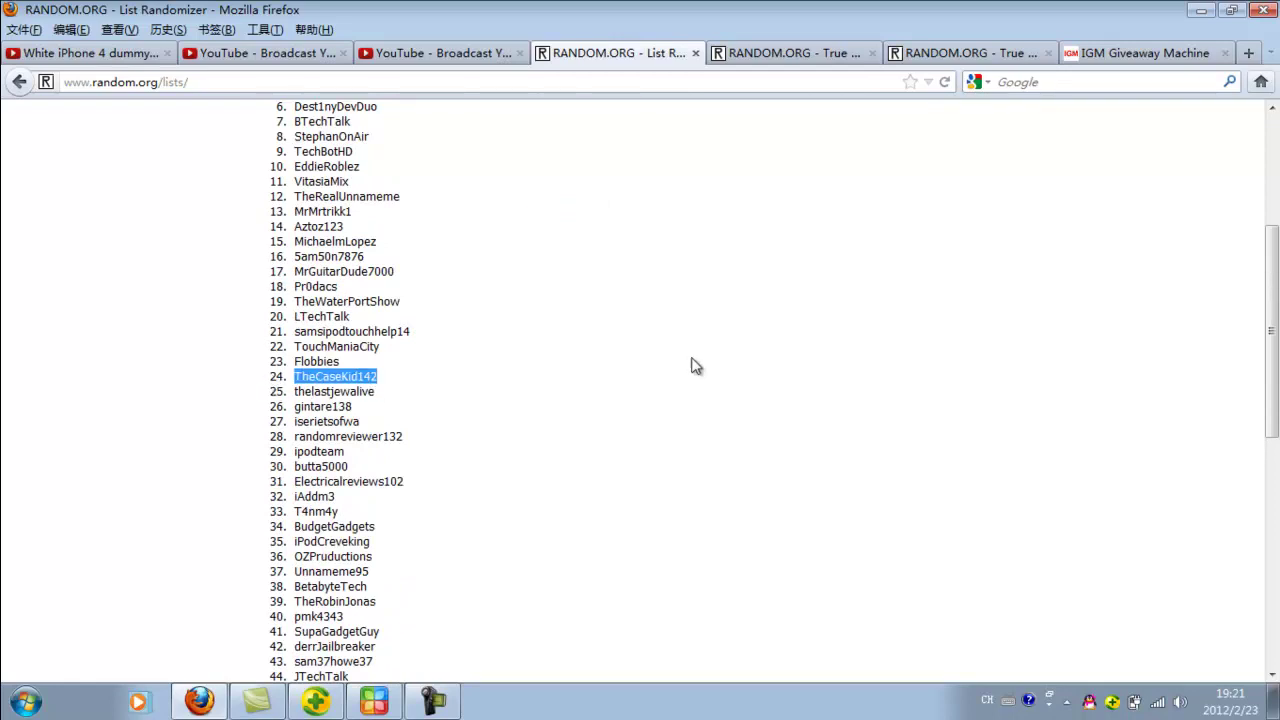
pyautogui.scroll(5, 692, 366)
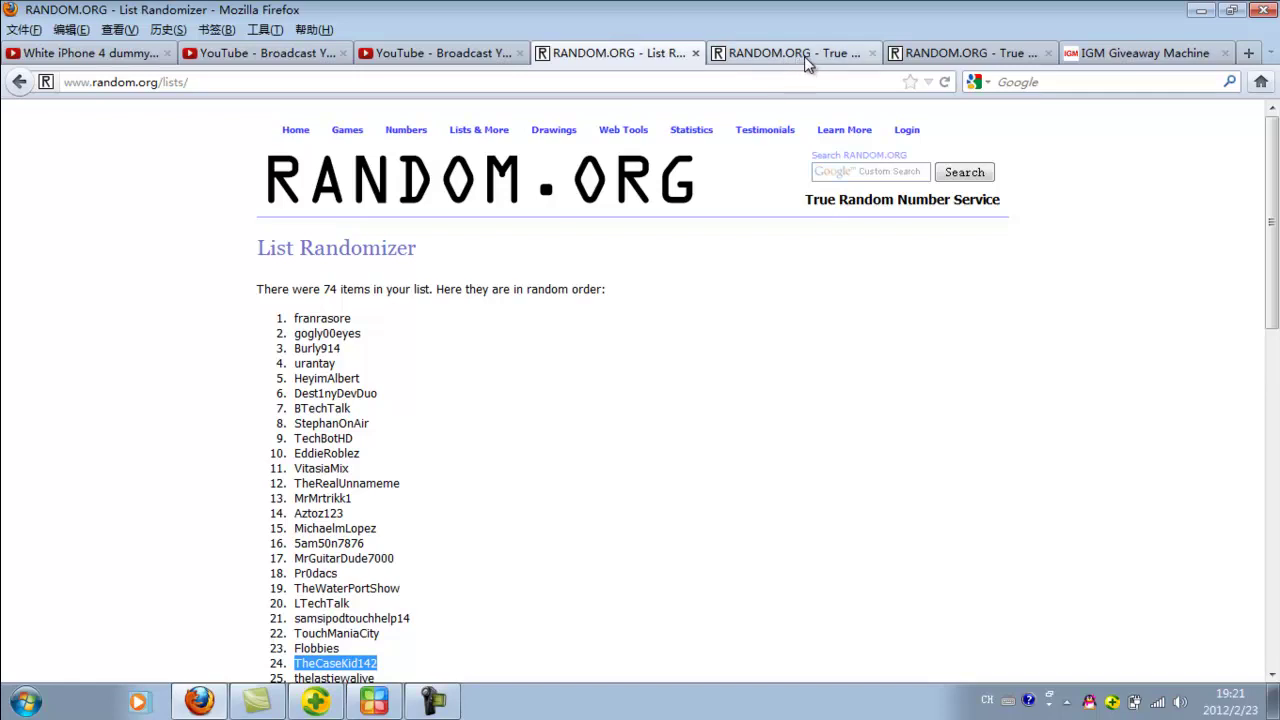
pyautogui.click(804, 56)
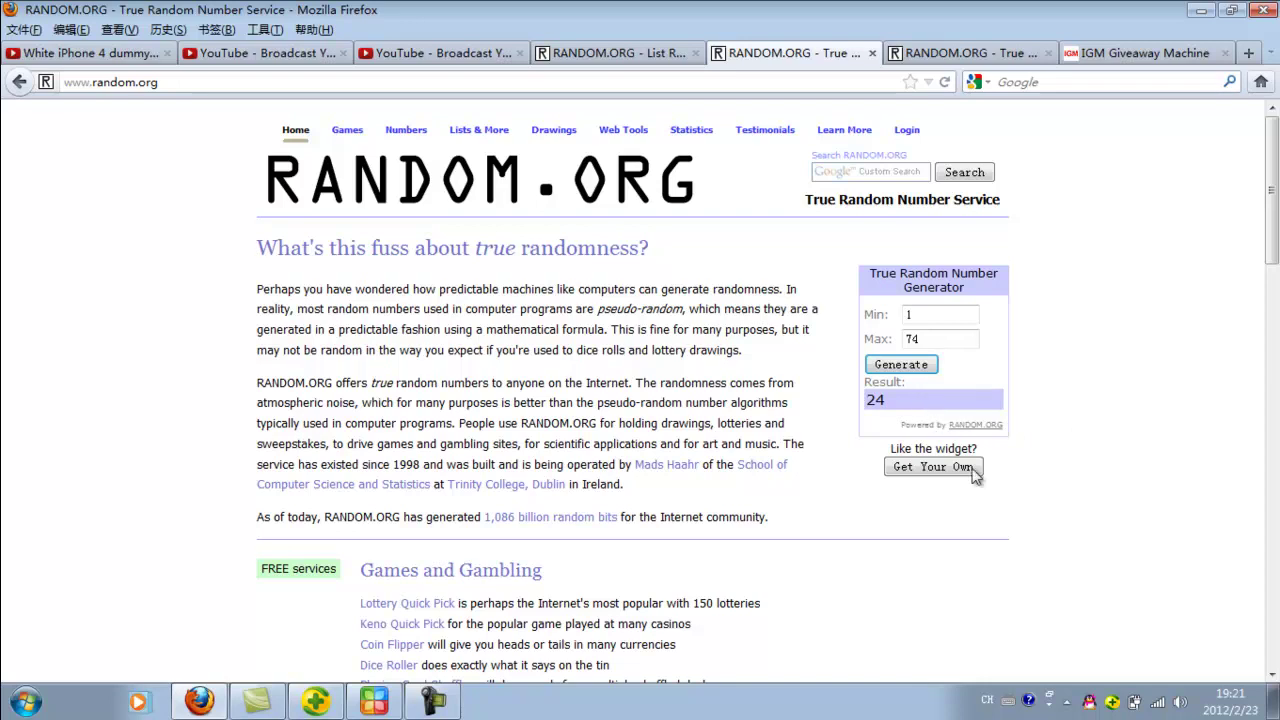
pyautogui.click(1110, 521)
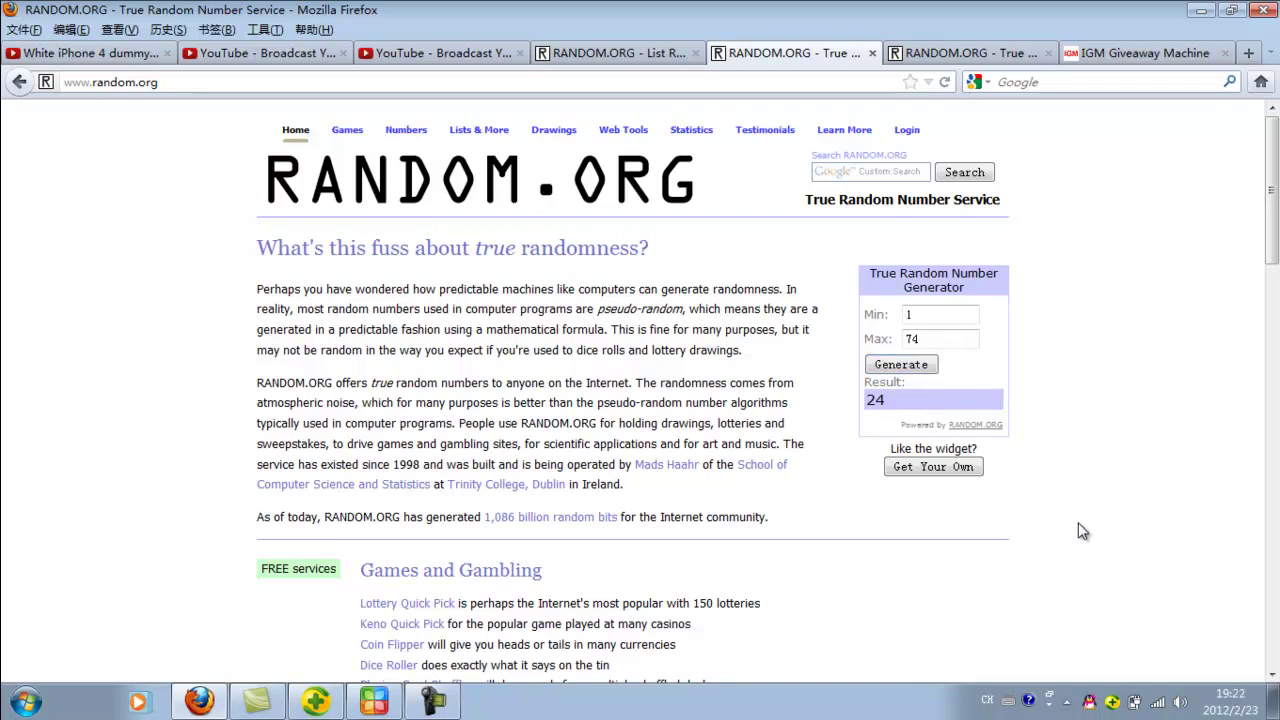